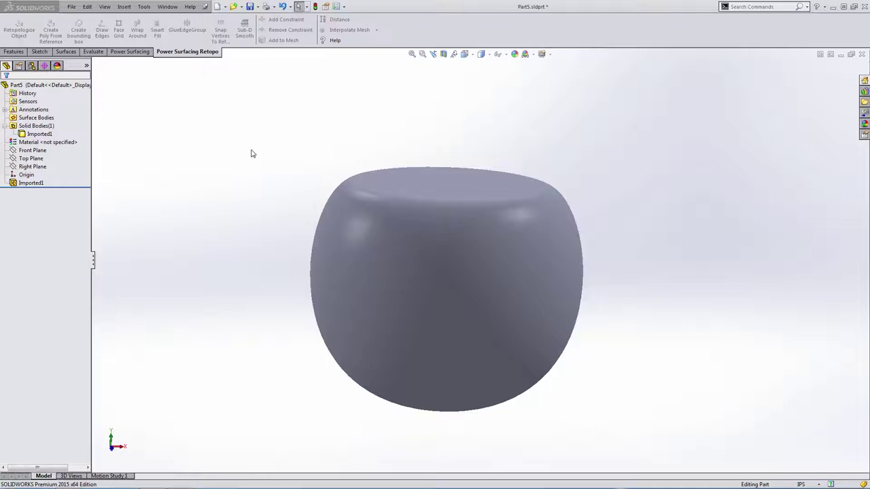
Examine the imported solid body's shape from slightly different viewing angles
left_click(15, 185)
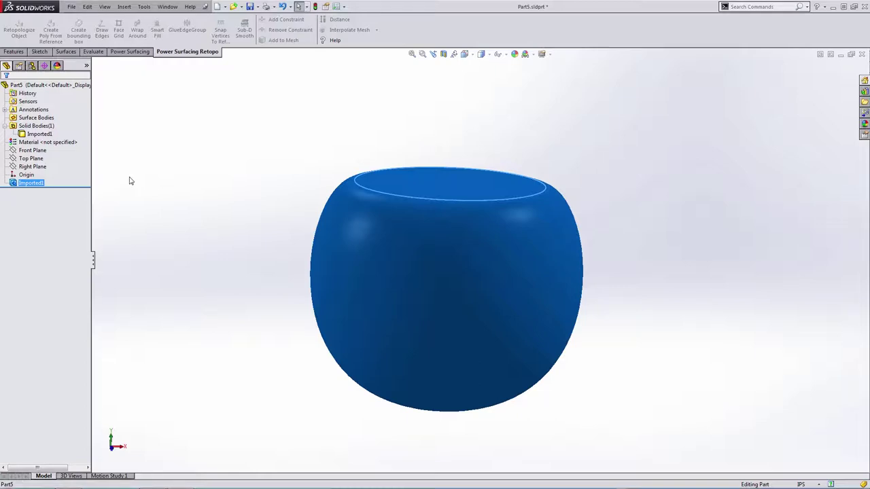
left_click(130, 181)
key("Down")
key("Down")
key("Down")
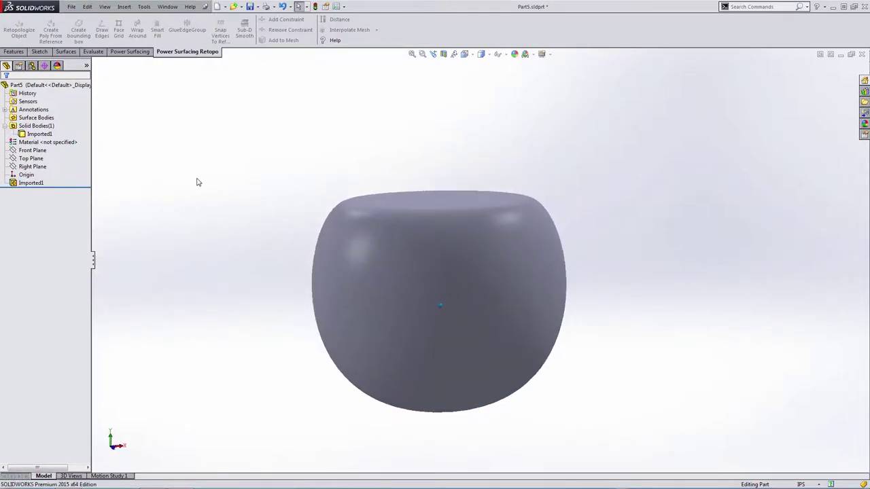
key("Up")
key("Up")
key("Up")
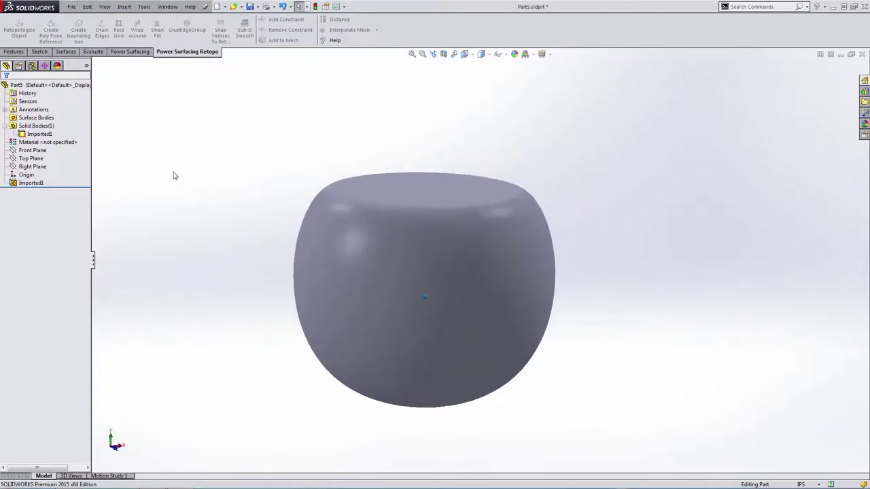
Create a Power Surfacing reference mesh from the imported solid body
left_click(27, 136)
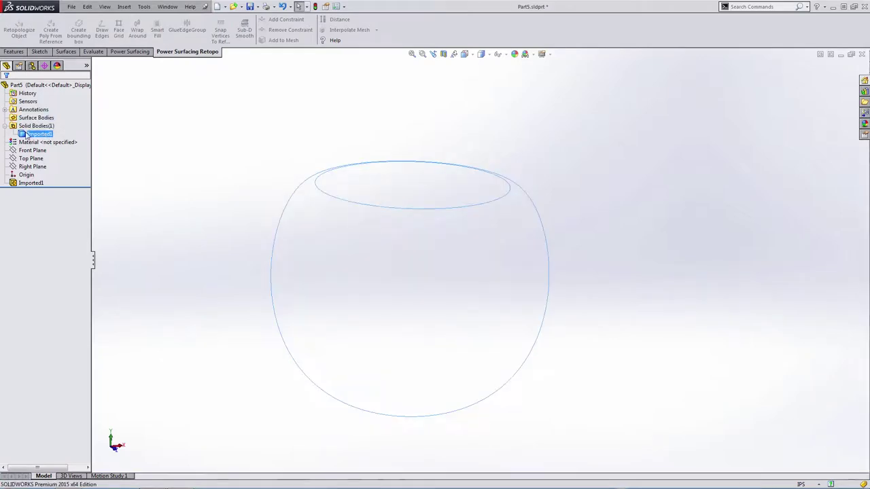
left_click(143, 6)
mouse_move(166, 38)
mouse_move(306, 64)
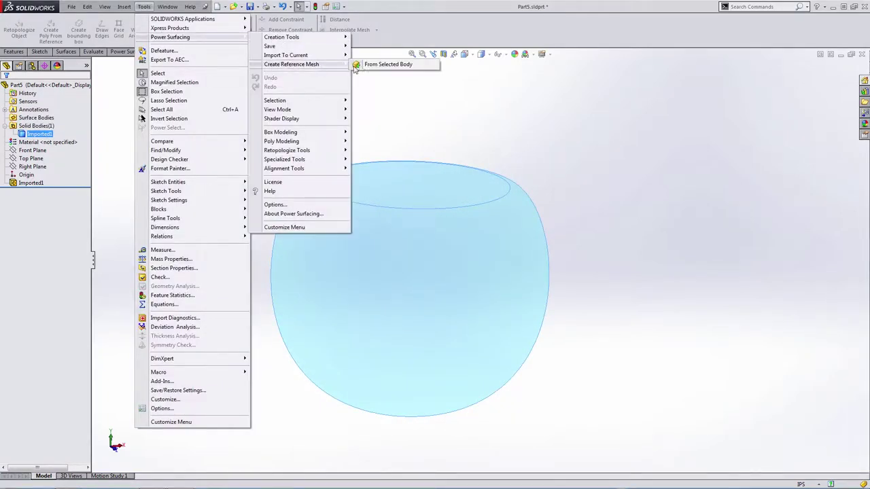
left_click(372, 67)
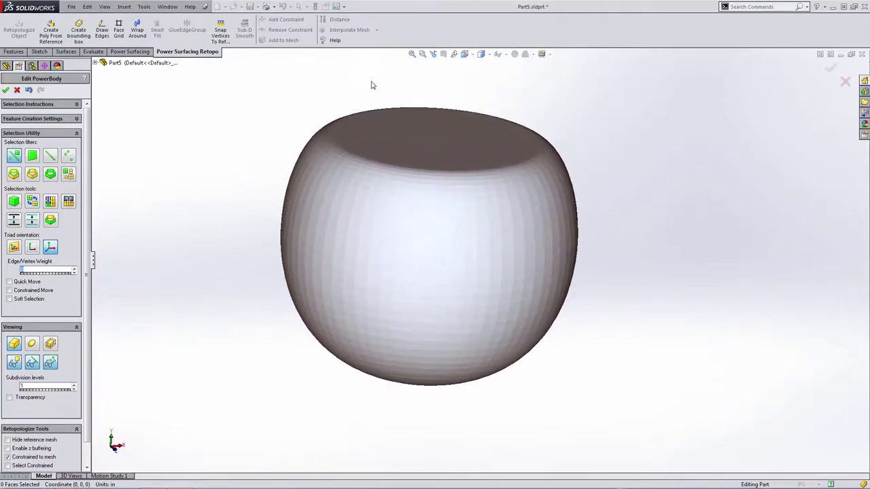
Create a polygon mesh from the reference mesh and turn it back into a retopology reference
left_click(57, 37)
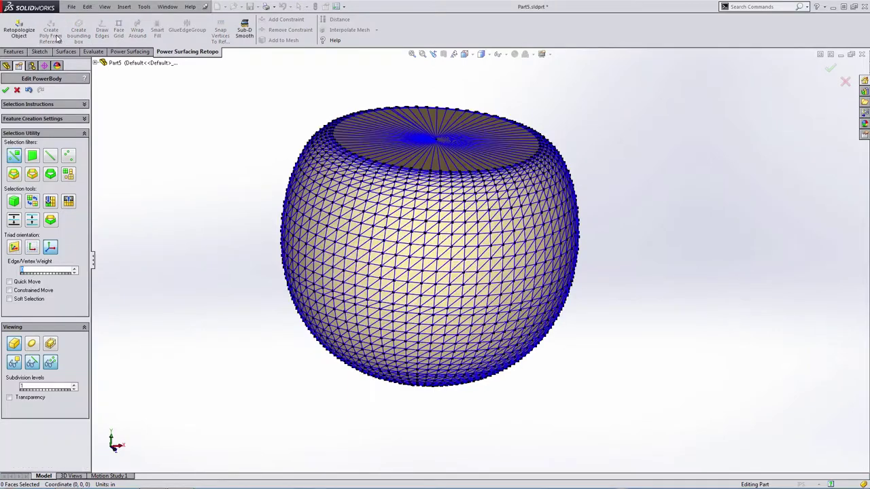
left_click(19, 32)
left_click(472, 282)
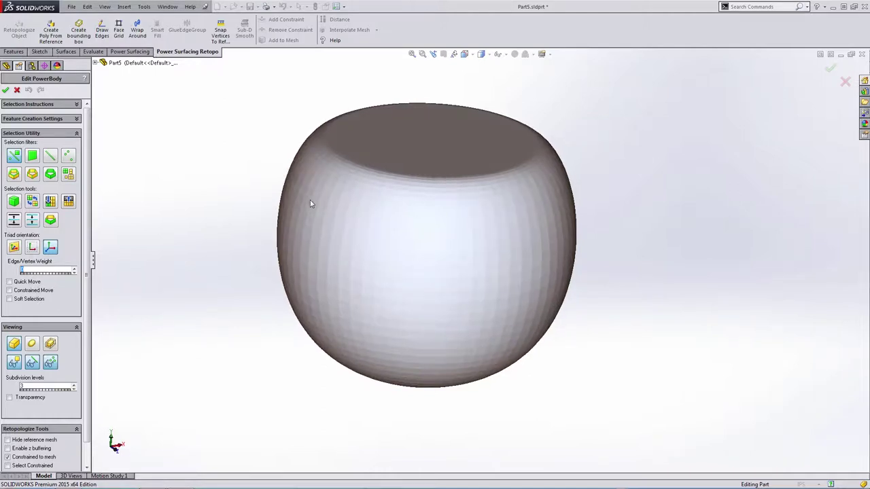
In the front view, use Draw Edges to draw two stacked quads near the upper middle of the reference mesh
key("ctrl+1")
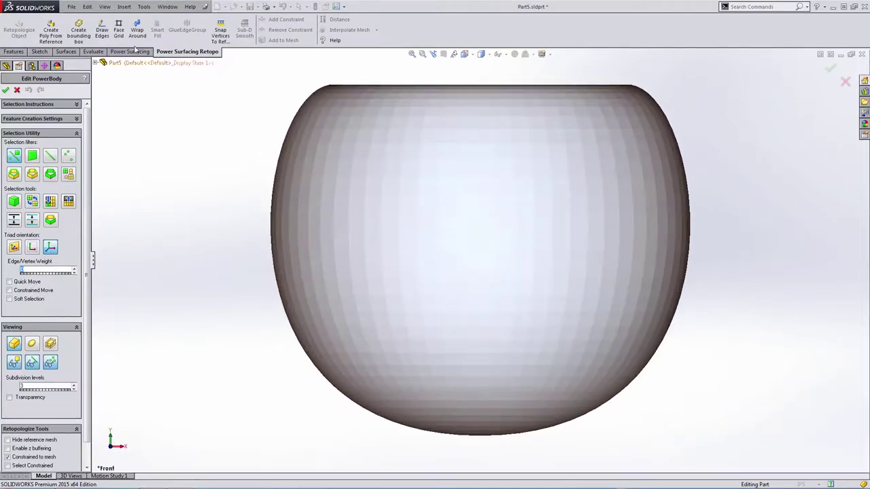
left_click(101, 30)
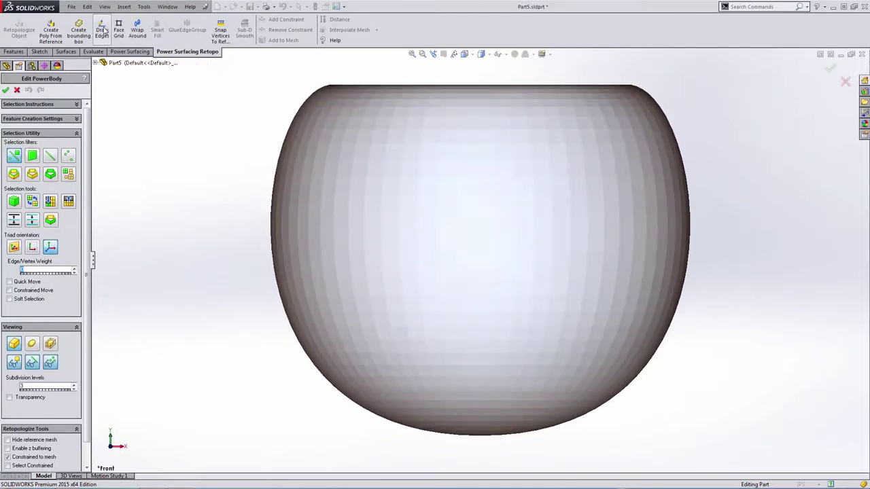
left_click(427, 119)
left_click(470, 119)
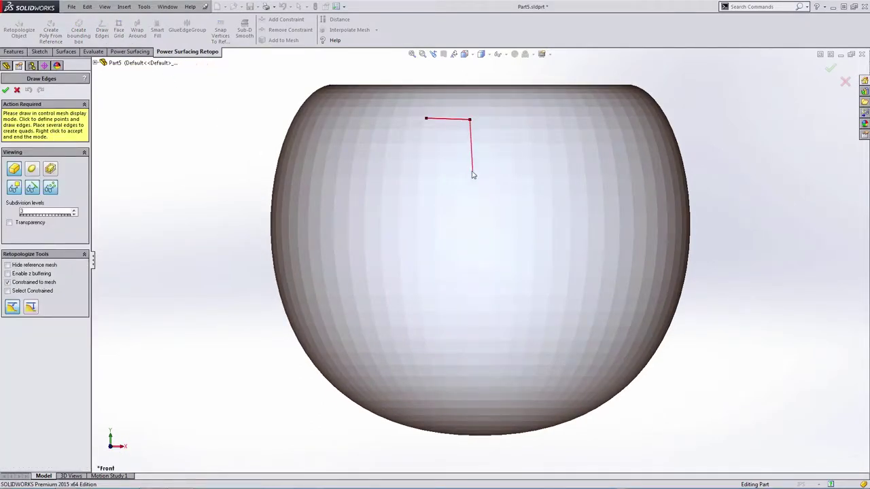
left_click(471, 170)
left_click(426, 169)
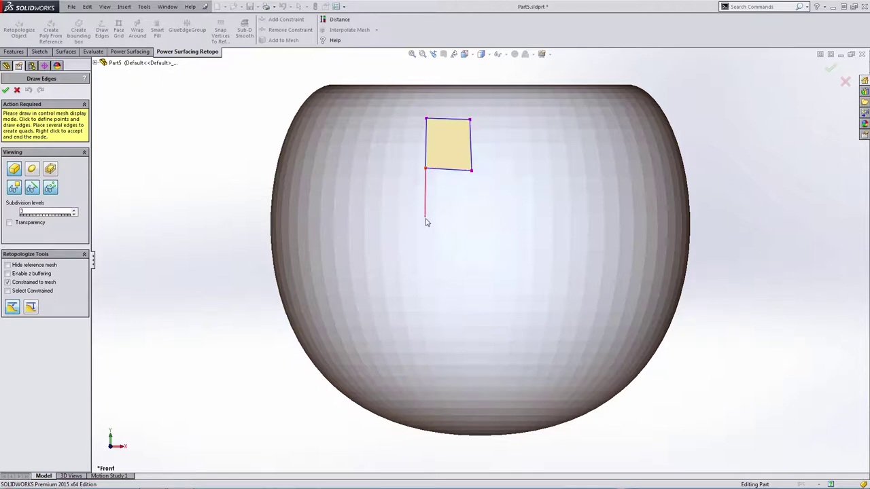
left_click(425, 218)
left_click(472, 218)
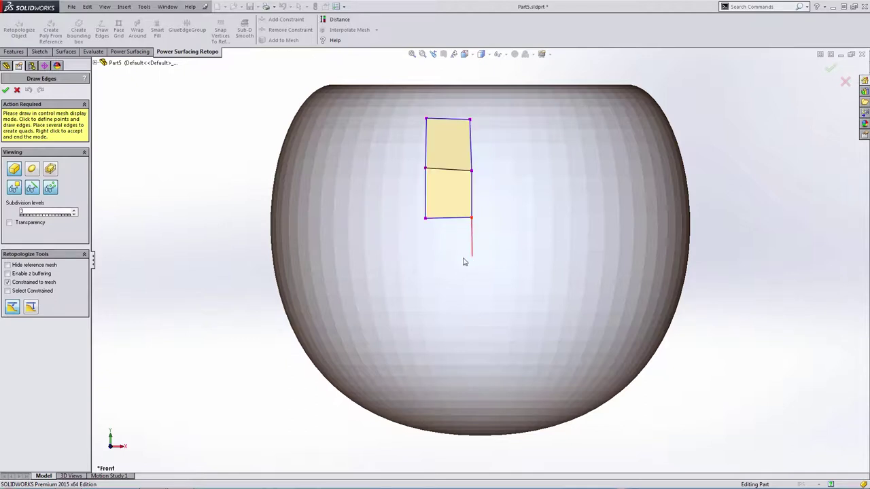
Extend the strip downward with four more quads to form a single column of six on the reference mesh
left_click(472, 257)
left_click(425, 256)
left_click(425, 303)
left_click(471, 303)
left_click(470, 348)
left_click(424, 348)
left_click(424, 383)
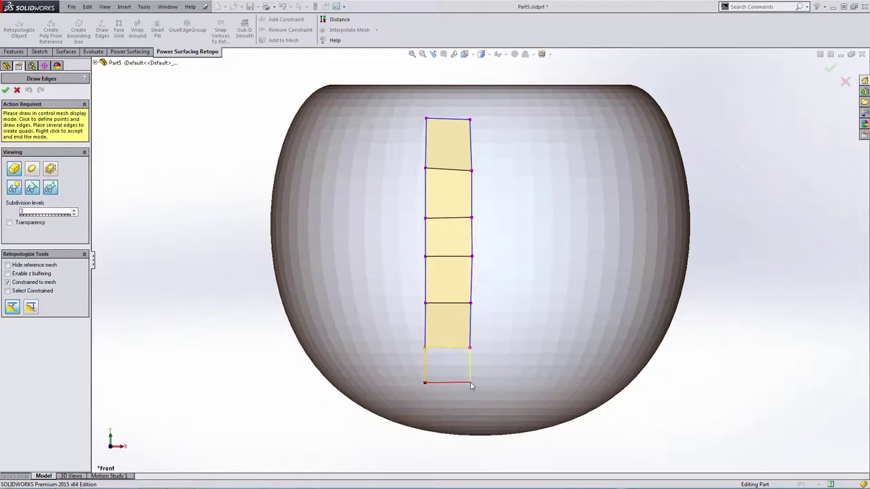
left_click(470, 382)
Draw a second column of six quads along the strip's right edge, from bottom to top, and end the edge chain
left_click(509, 381)
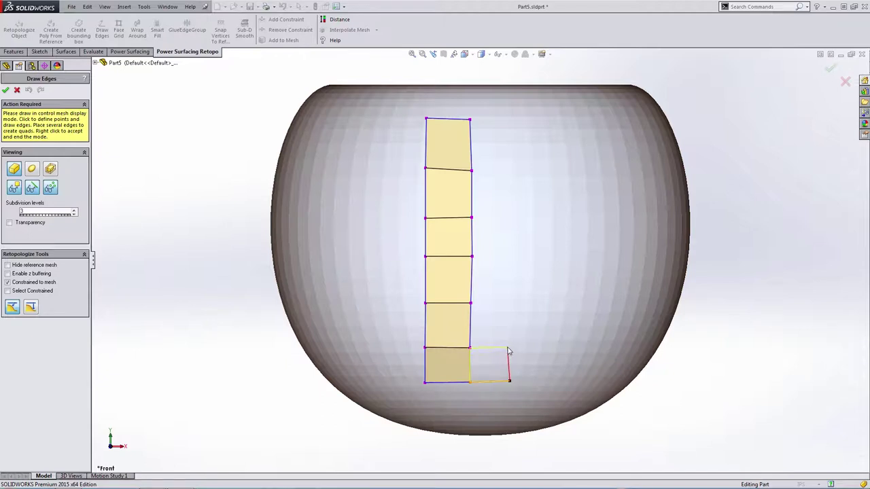
left_click(509, 348)
left_click(508, 302)
left_click(507, 256)
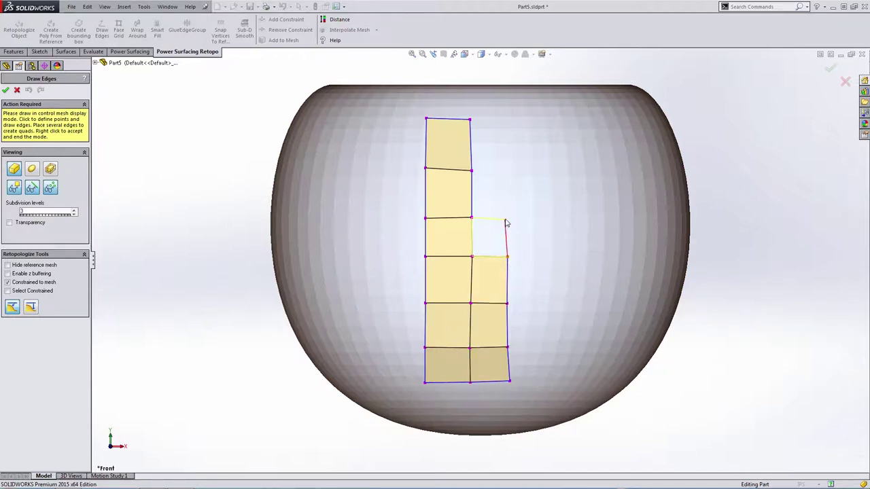
left_click(506, 218)
left_click(506, 171)
left_click(506, 119)
right_click(406, 144)
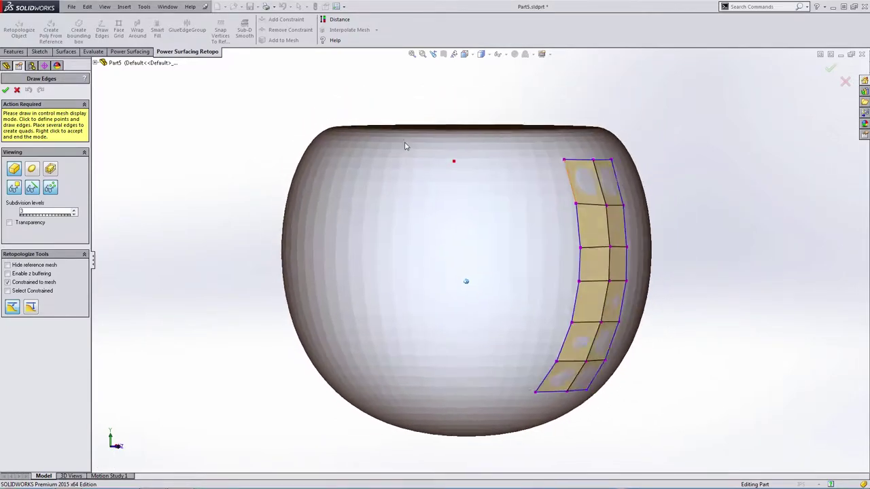
Examine from the side how the two-column quad strip follows the curved reference mesh
key("Right")
key("Right")
key("Right")
key("Right")
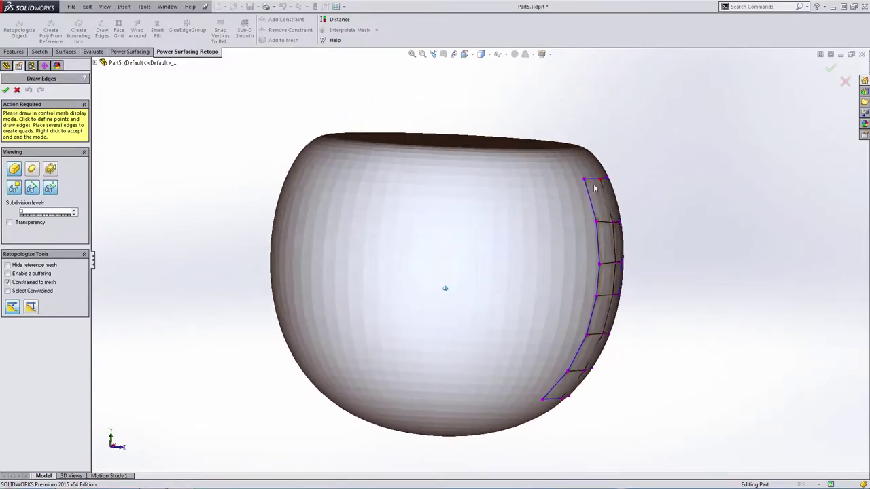
key("Left")
key("Left")
key("Up")
key("Up")
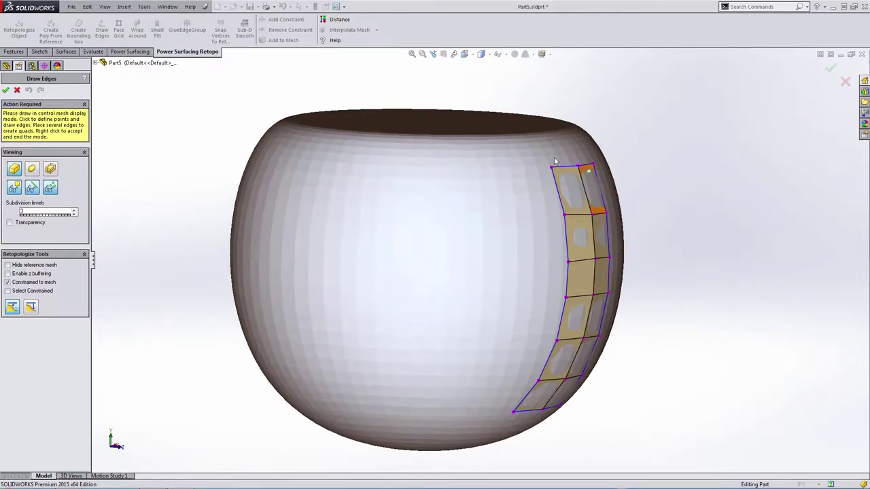
key("Left")
key("Left")
key("Left")
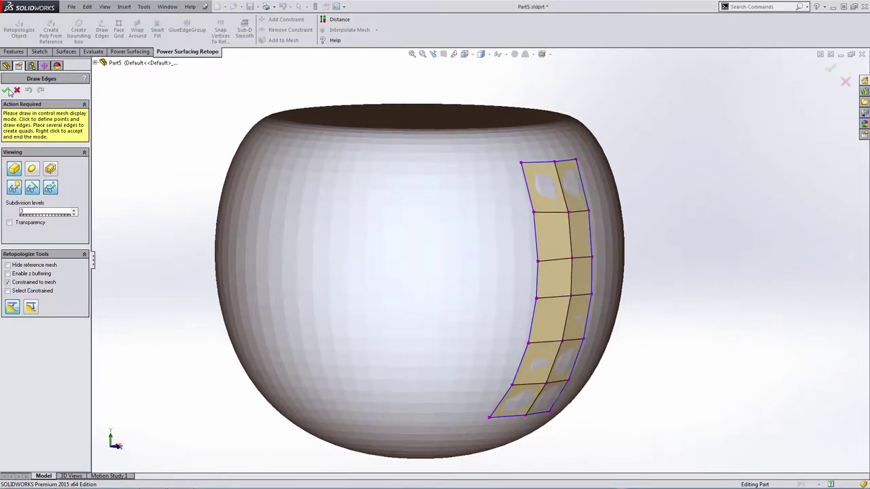
Move the inner vertex just below the top row of quads across the surface of the reference mesh
left_click(568, 215)
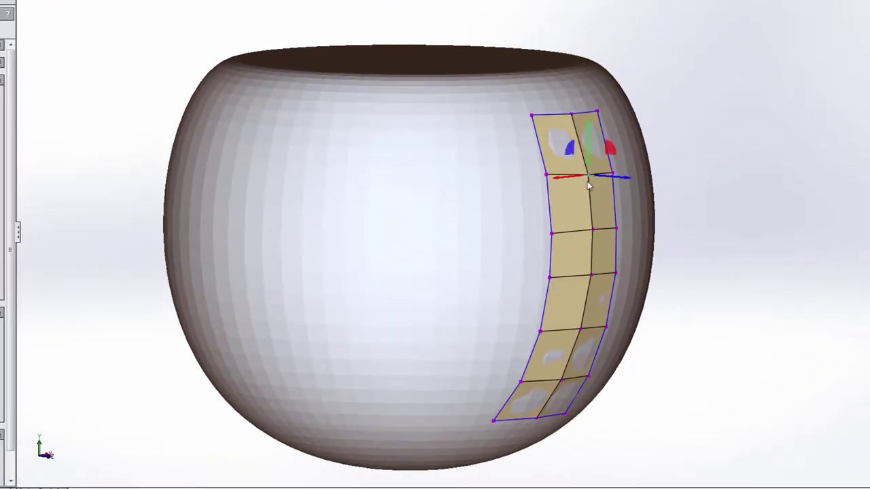
middle_click_drag(589, 187, 503, 181)
mouse_move(485, 163)
left_mouse_down()
mouse_move(468, 162)
mouse_move(477, 153)
left_mouse_up()
middle_click_drag(466, 140, 337, 15)
middle_click_drag(548, 138, 551, 141)
mouse_move(551, 142)
left_mouse_down()
mouse_move(576, 144)
mouse_move(565, 143)
left_mouse_up()
middle_click_drag(450, 102, 445, 105)
left_click_drag(578, 144, 563, 142)
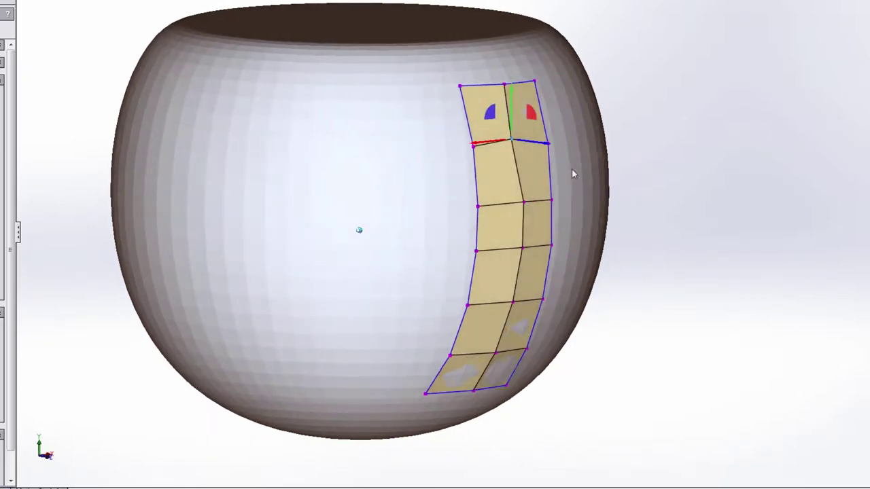
left_click(633, 161)
middle_click_drag(635, 165, 620, 165)
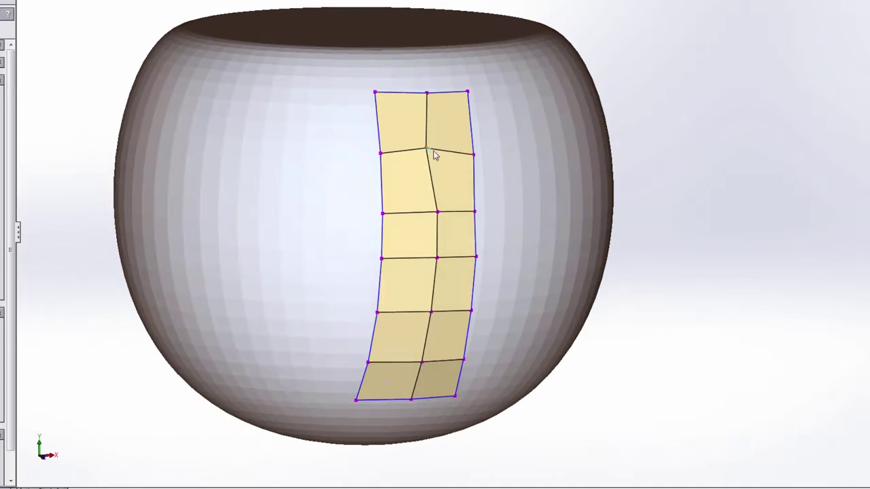
Lower the inner vertex below the top row slightly until it lines up with its neighbours in that row
left_click(434, 152)
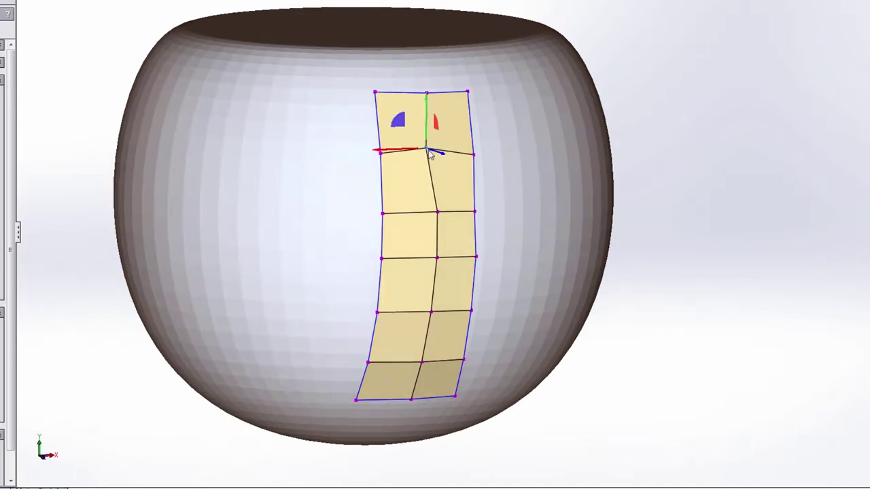
left_click(746, 198)
middle_click_drag(461, 179, 452, 188)
left_click(418, 151)
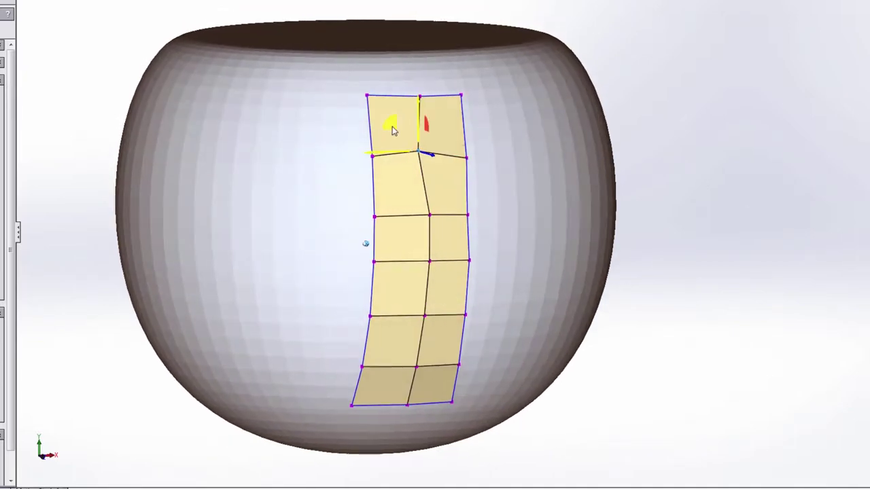
left_click_drag(392, 127, 394, 132)
middle_click_drag(501, 144, 486, 143)
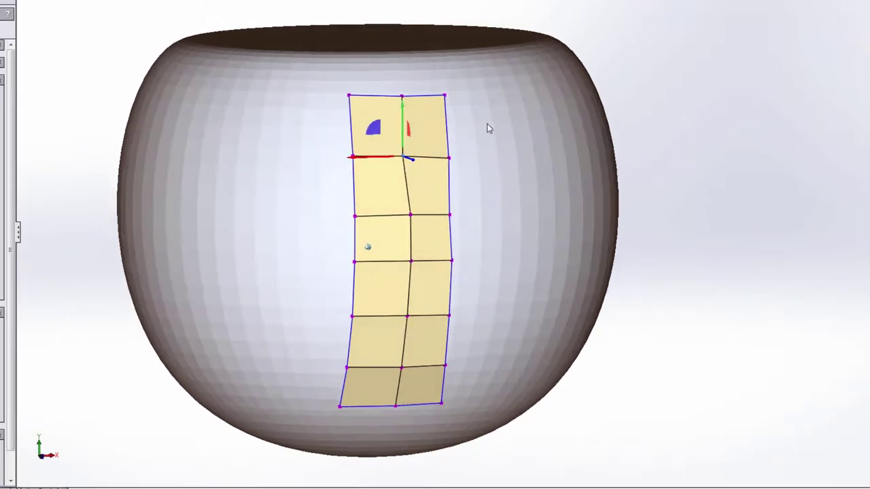
In the front view, nudge the vertex above the bottom row on the strip's right edge within the view plane
key("ctrl+1")
left_click(505, 264)
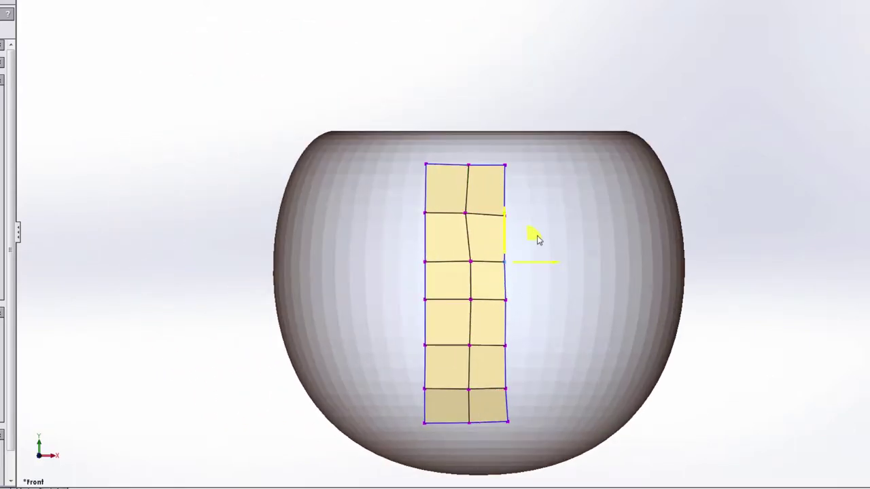
key("Escape")
left_click(506, 390)
left_click_drag(525, 365, 523, 365)
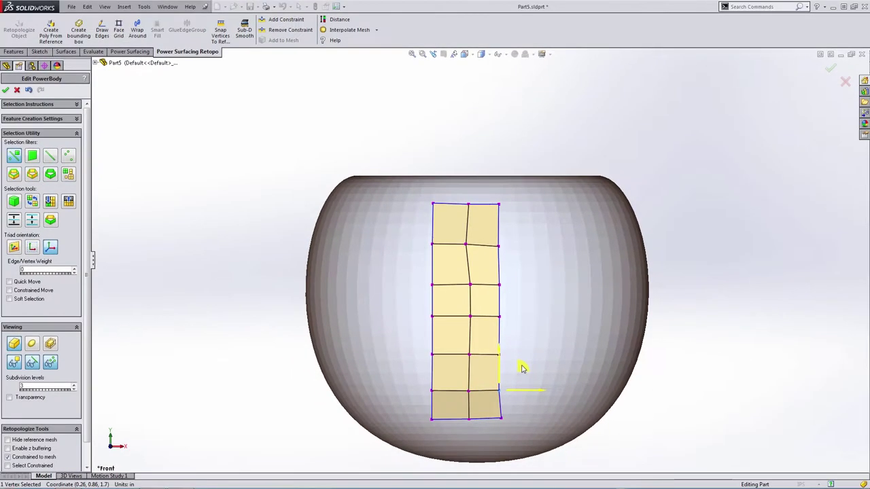
Even out the quad strip's inner vertices by brushing over them with Sub-D Smooth, and accept the result
left_click(234, 15)
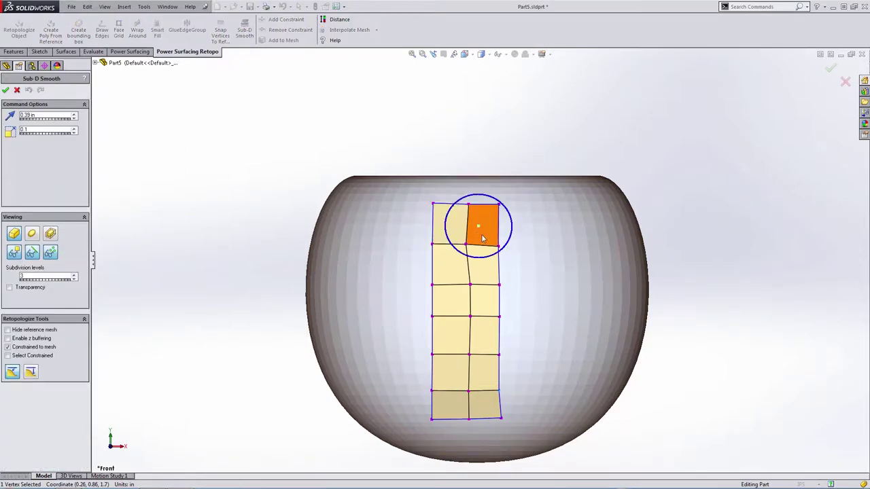
mouse_move(477, 230)
left_mouse_down()
mouse_move(475, 412)
mouse_move(477, 258)
left_mouse_up()
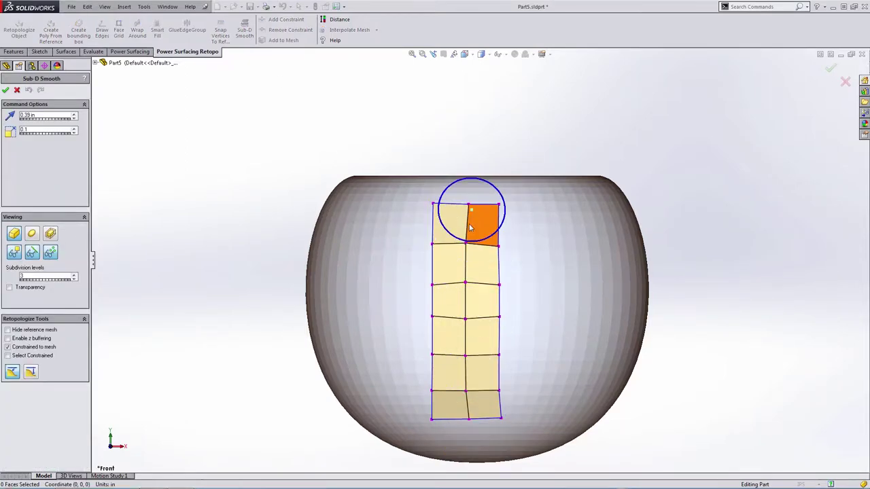
left_click(6, 90)
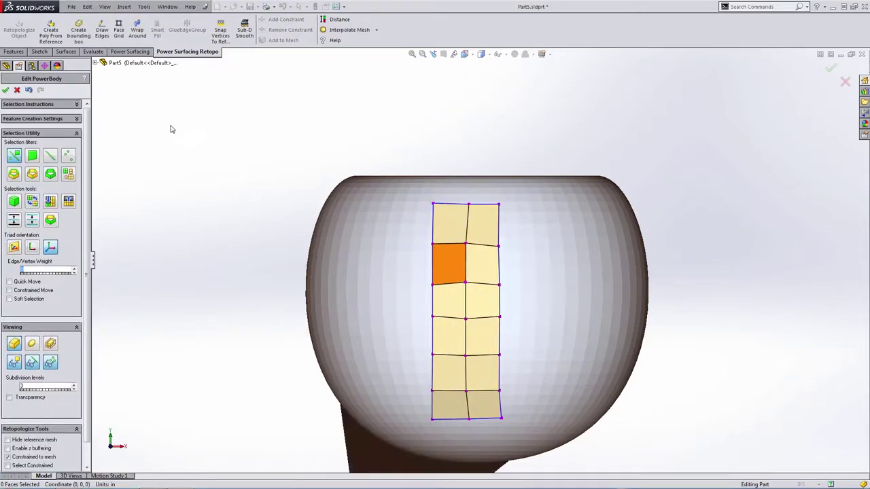
Use Draw Edges to add a third column of six quads along the strip's right side, and accept the drawn edges
middle_click_drag(210, 132, 527, 231)
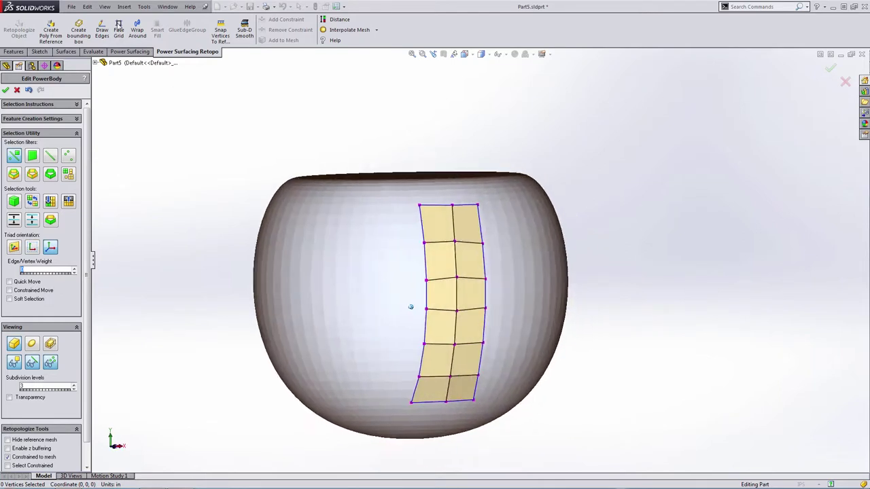
left_click(102, 30)
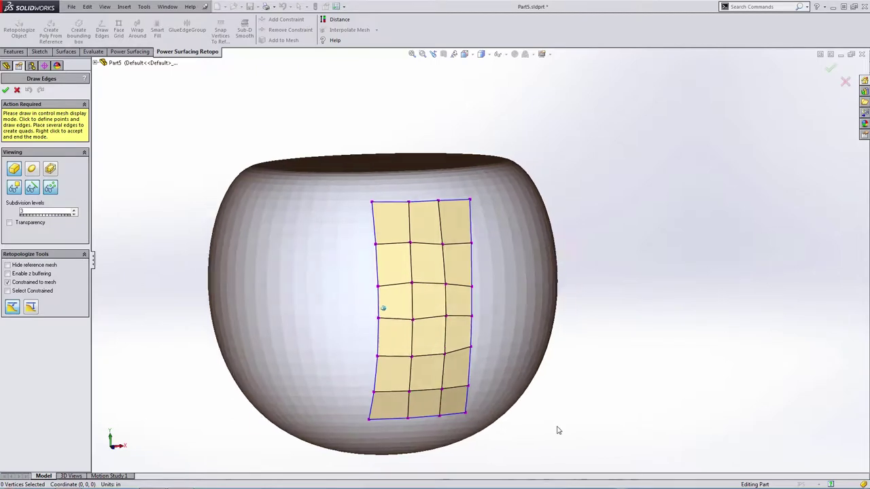
left_click(5, 89)
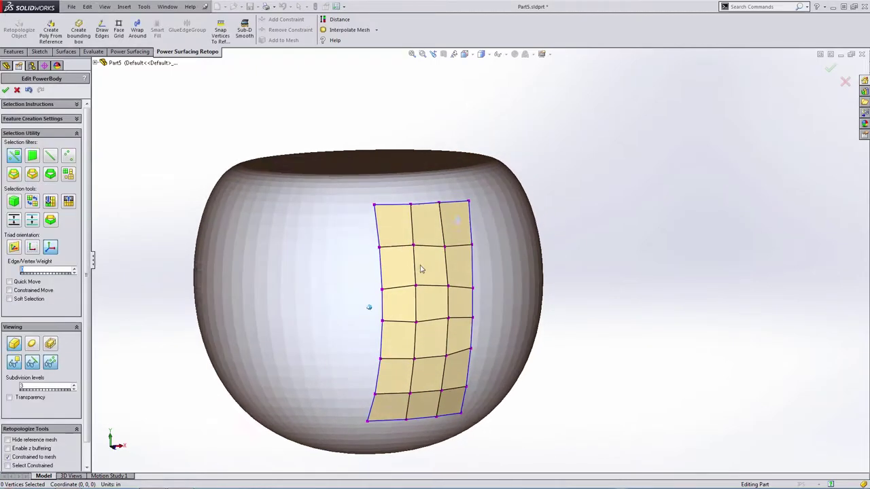
middle_click_drag(423, 267, 443, 257)
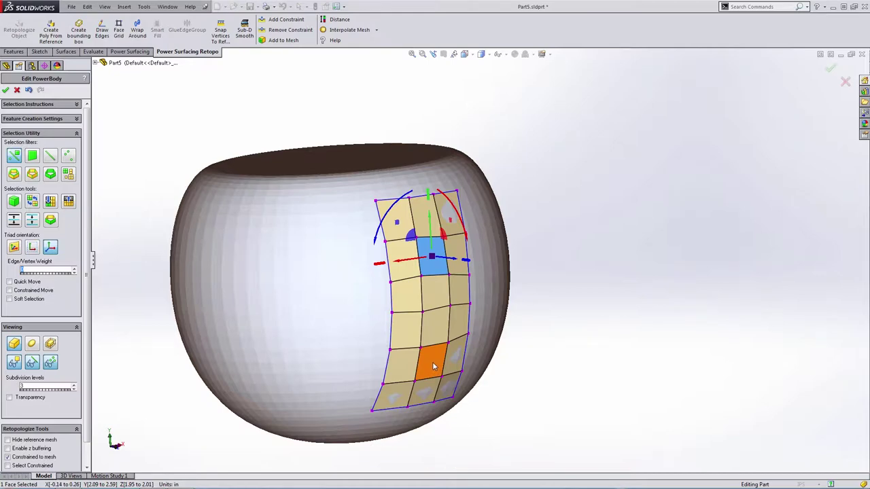
Bridge the two selected faces near the ends of the strip's middle column with 6 segments
left_click(127, 53)
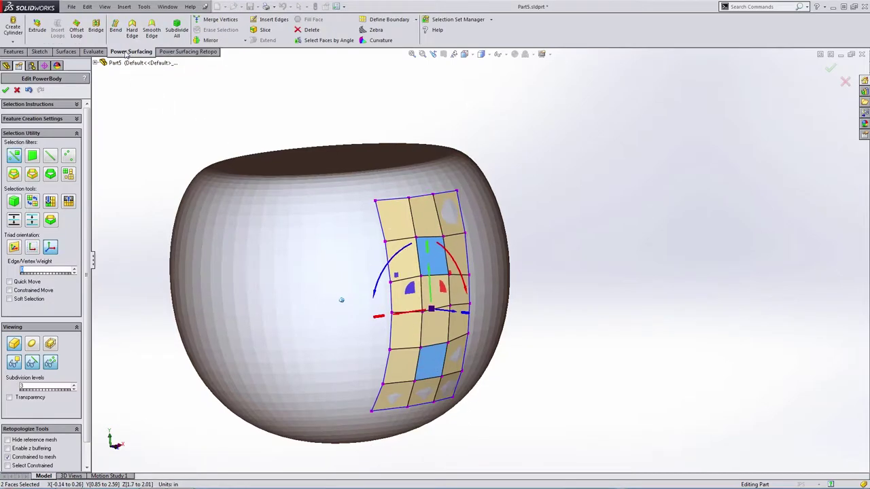
left_click(95, 29)
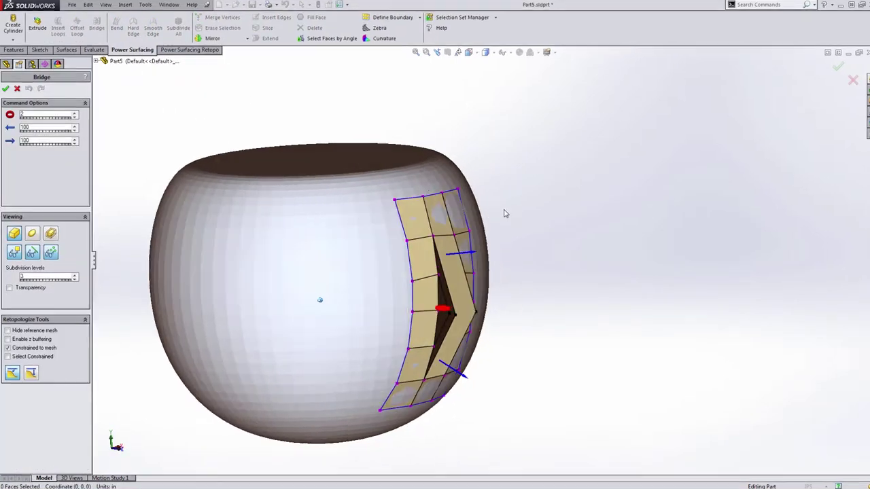
middle_click_drag(505, 213, 511, 210)
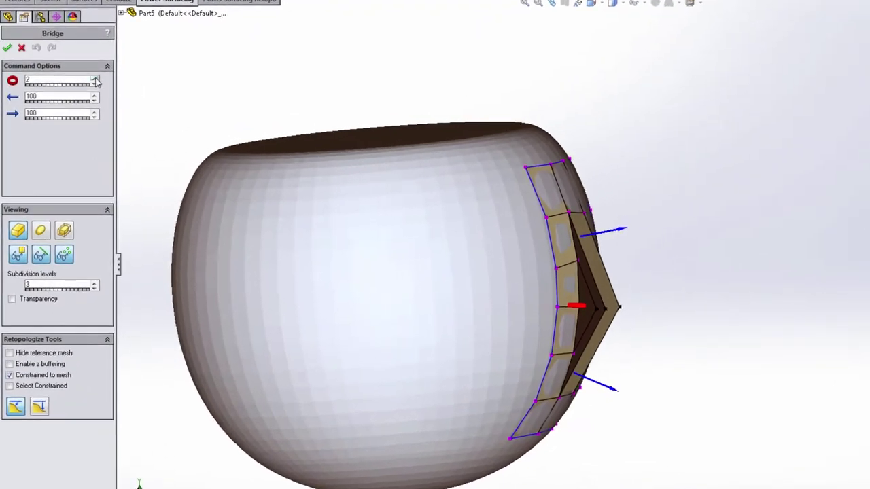
left_click(95, 79)
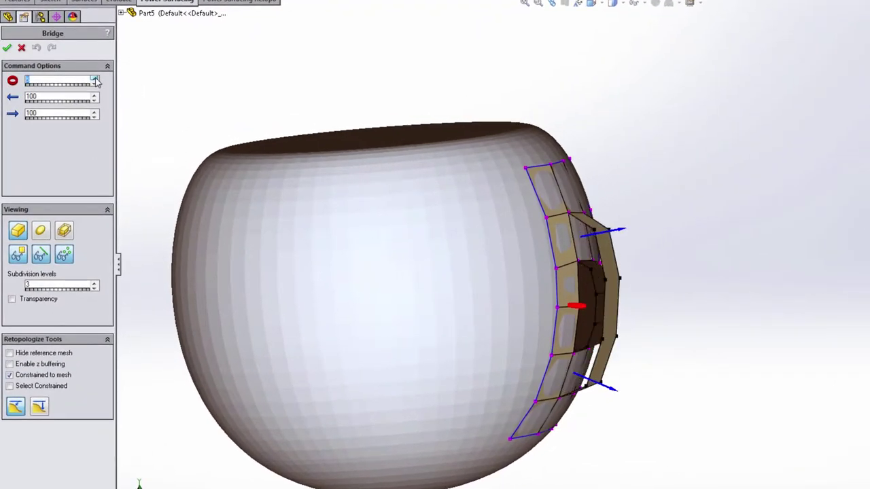
Bow the bridge outward into a handle loop with end strengths of about 268 and 287, and accept it
middle_click_drag(594, 229, 583, 235)
left_click_drag(611, 233, 707, 289)
left_click_drag(656, 415, 773, 472)
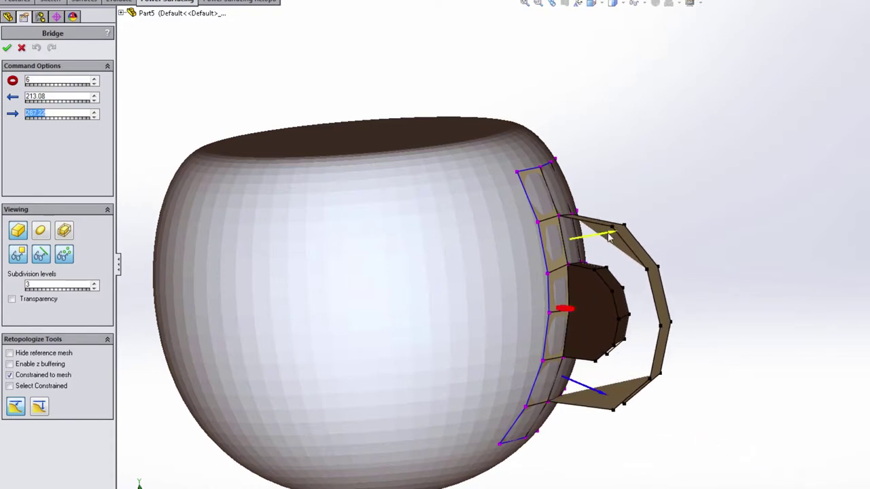
left_click_drag(610, 236, 669, 224)
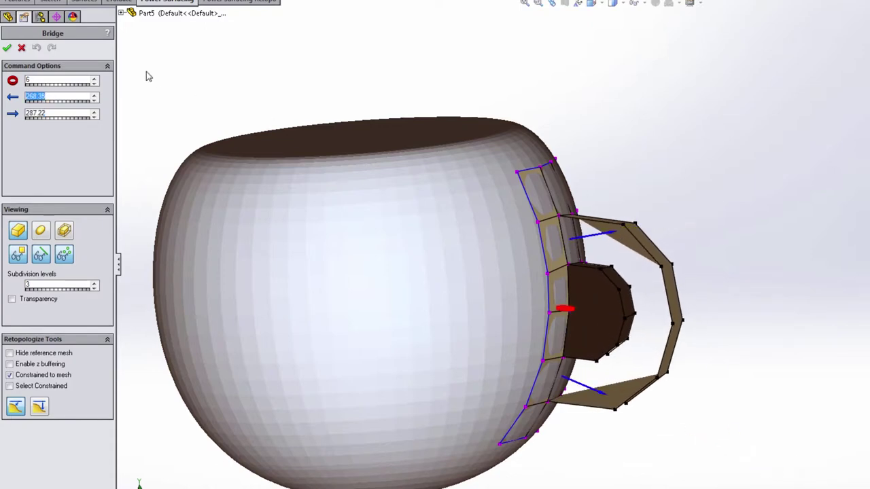
left_click(6, 48)
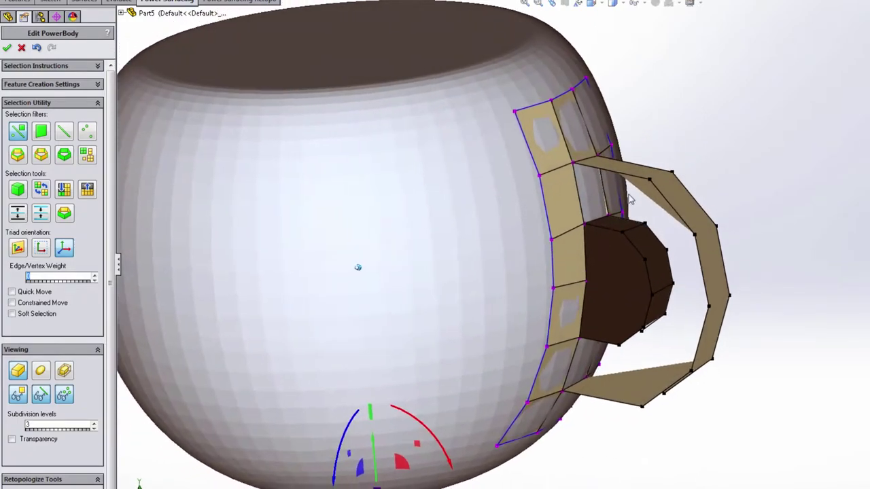
Select the open edge loop along one side of the handle bridge and close it with Smart Fill
left_click(643, 174)
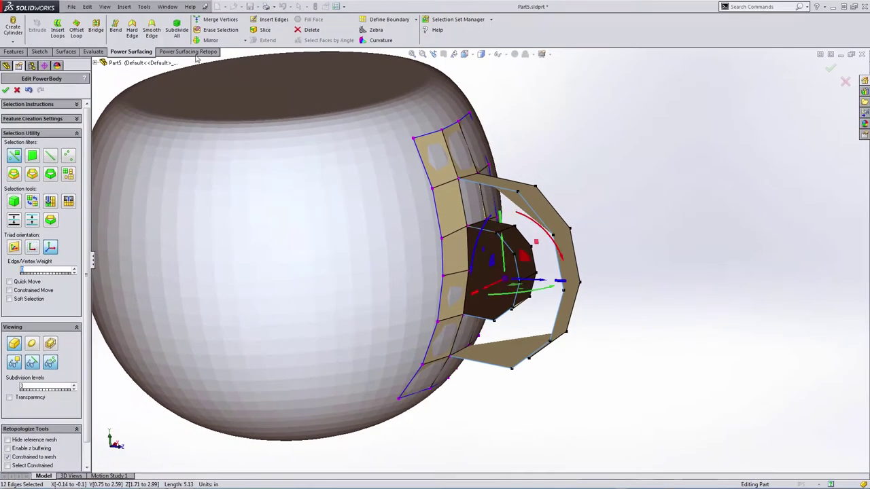
left_click(192, 52)
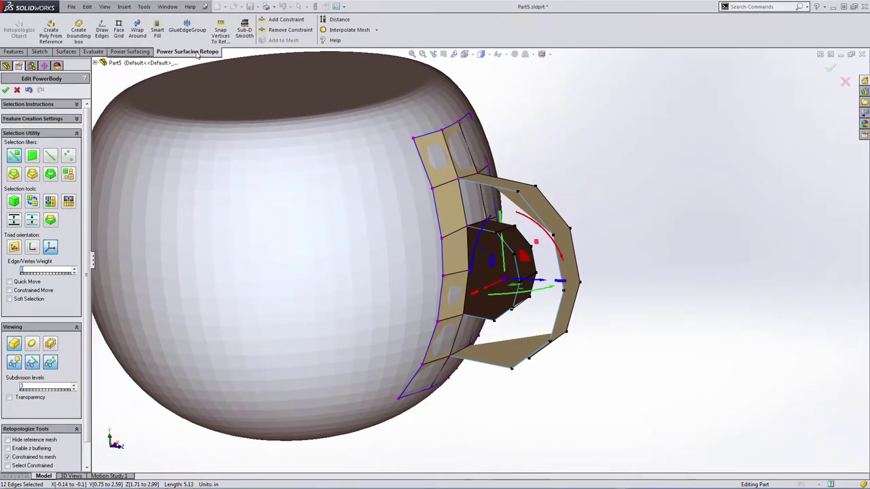
left_click(163, 32)
left_click(603, 168)
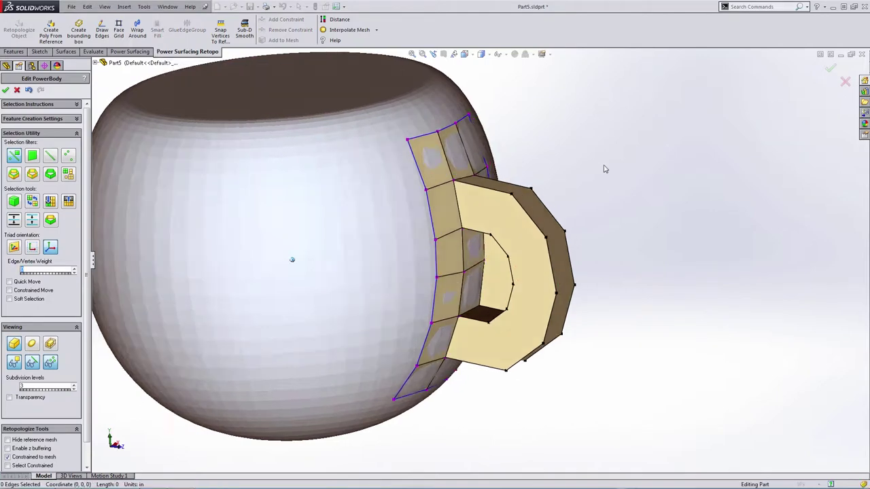
Select the open edge loop on the handle's opposite side and close it with Smart Fill
key("Left")
key("Left")
key("Left")
key("Left")
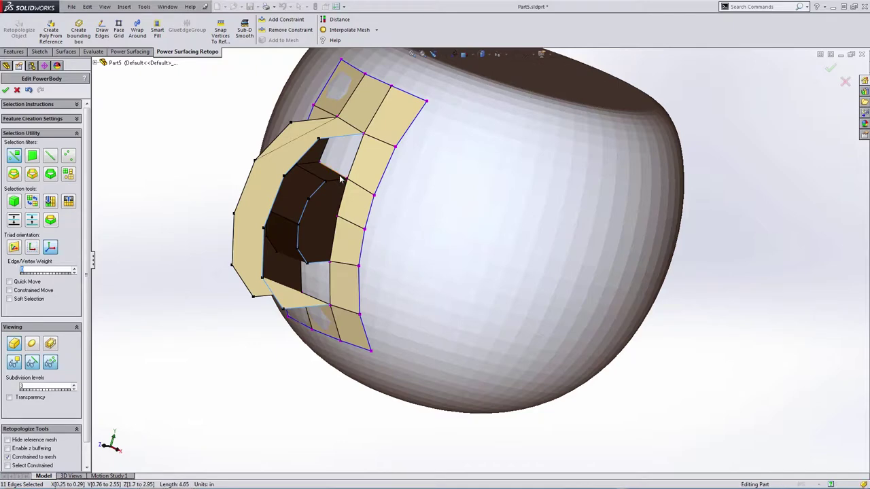
left_click(155, 34)
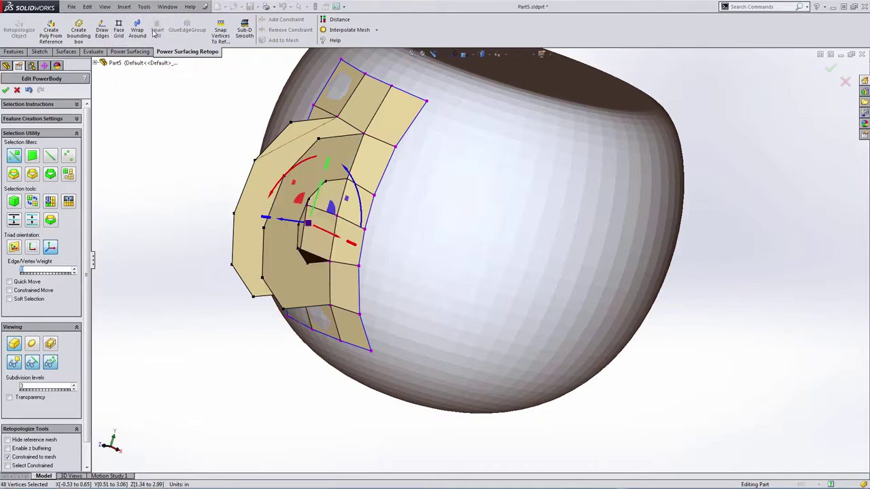
left_click(245, 93)
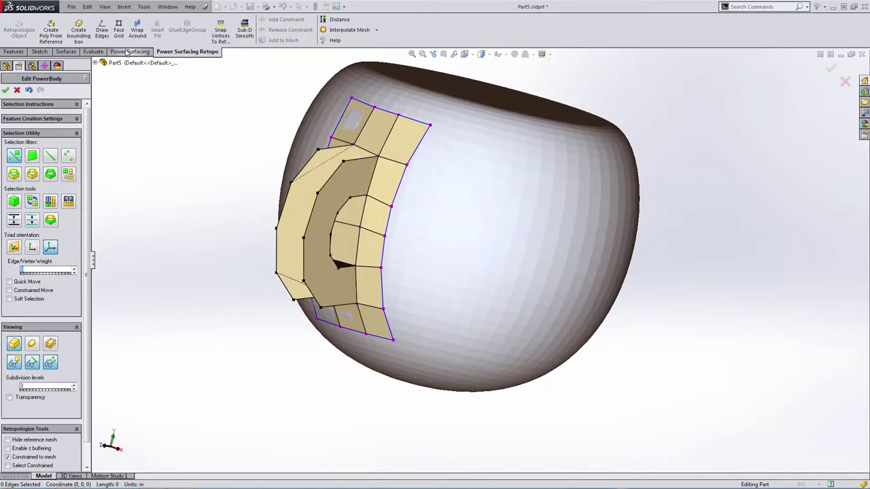
Use Insert Edges to split the handle's outer band into quads between opposite vertices
left_click(125, 52)
left_click(257, 21)
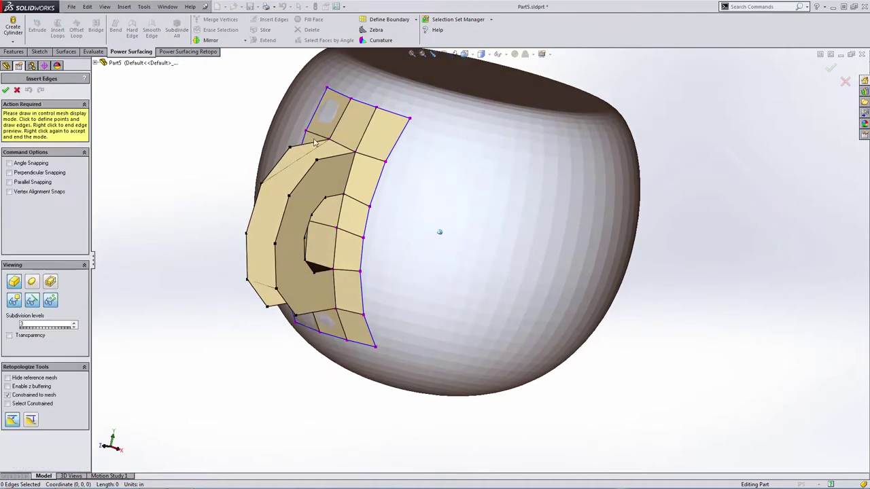
scroll(297, 154, "down", 2)
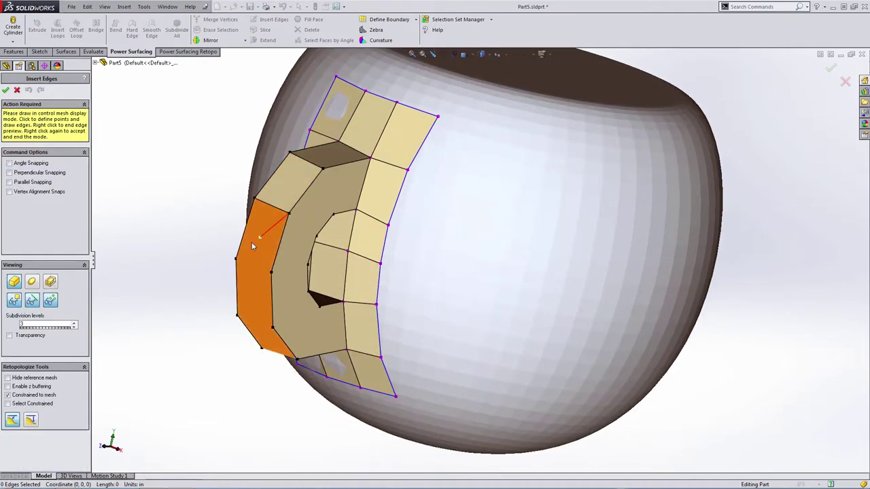
left_click(272, 274)
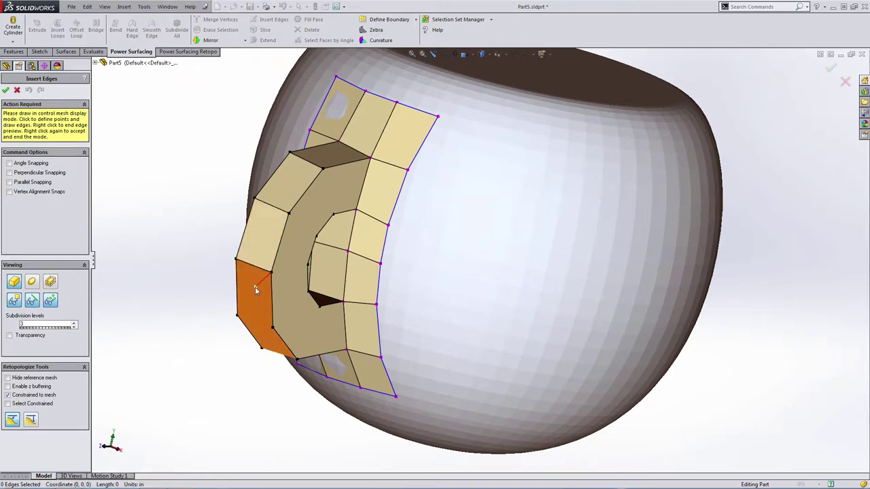
left_click(272, 328)
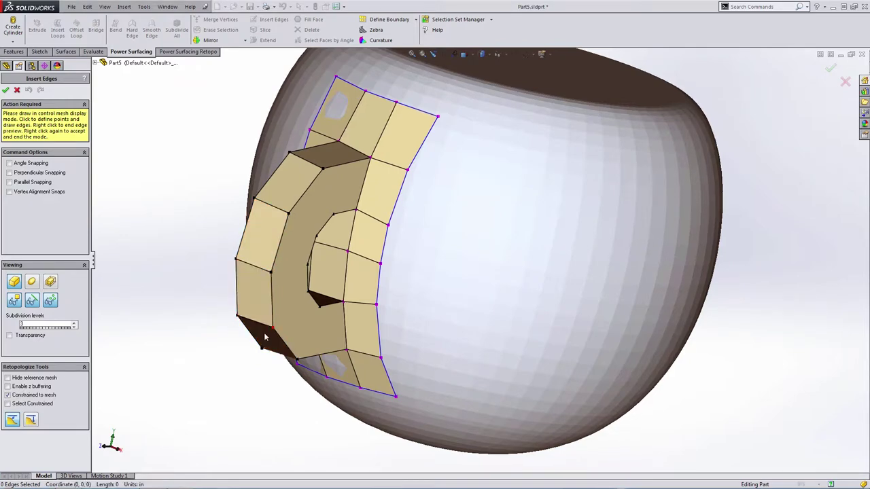
Divide the first filled side of the handle into quads by inserting edges between its inner and outer vertices
middle_click_drag(265, 338, 219, 283)
left_click(301, 273)
left_click(200, 295)
left_click(255, 275)
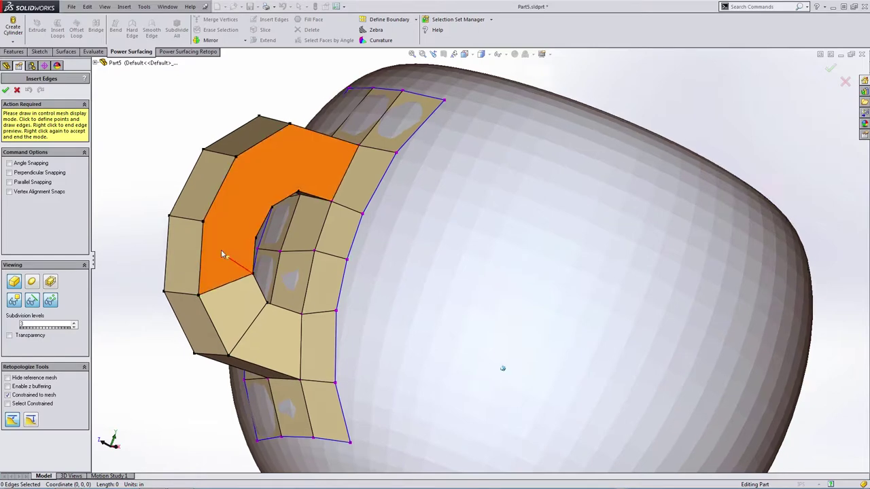
middle_click_drag(223, 253, 186, 248)
scroll(186, 248, "down", 1)
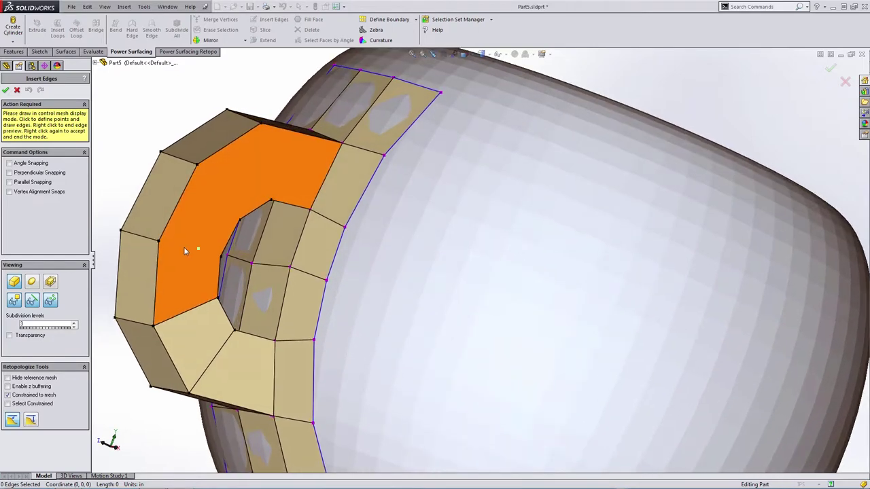
left_click(221, 258)
scroll(201, 213, "down", 1)
right_click(200, 212)
left_click(161, 169)
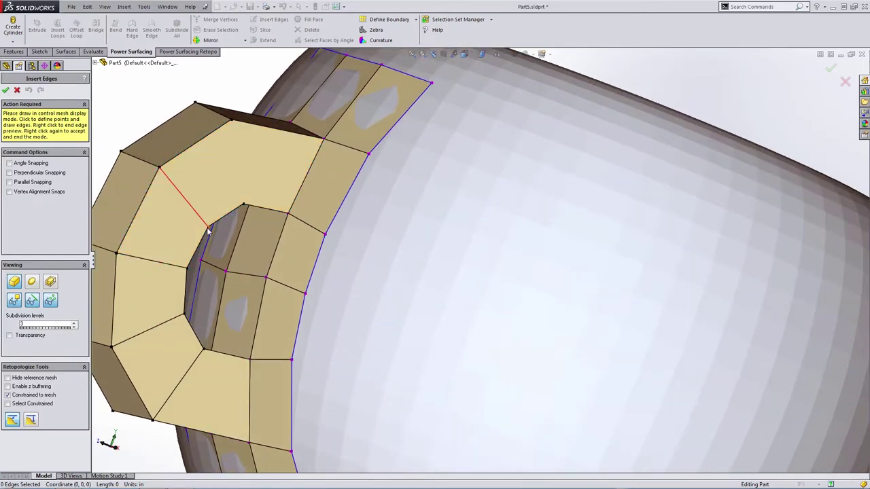
left_click(208, 229)
left_click(233, 121)
right_click(246, 206)
Insert matching edges between inner and outer vertices on the handle's other filled side, and accept the inserted edges
middle_click_drag(245, 206, 508, 246)
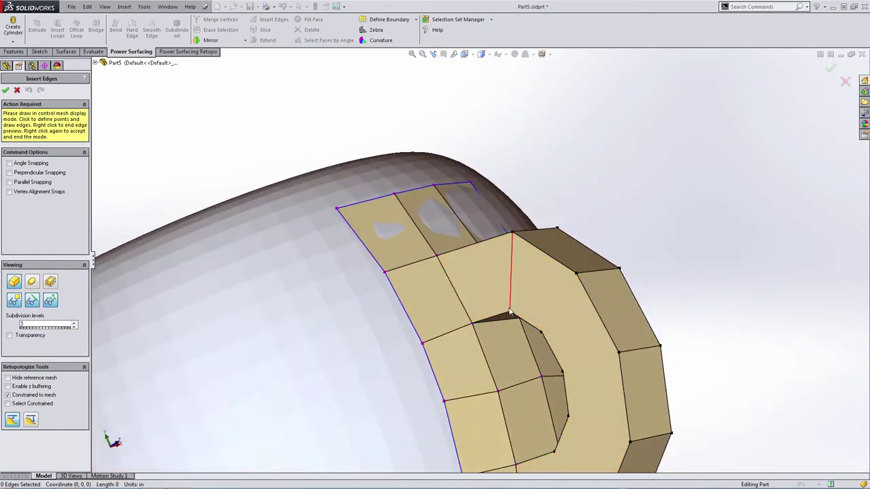
middle_click_drag(569, 300, 577, 274)
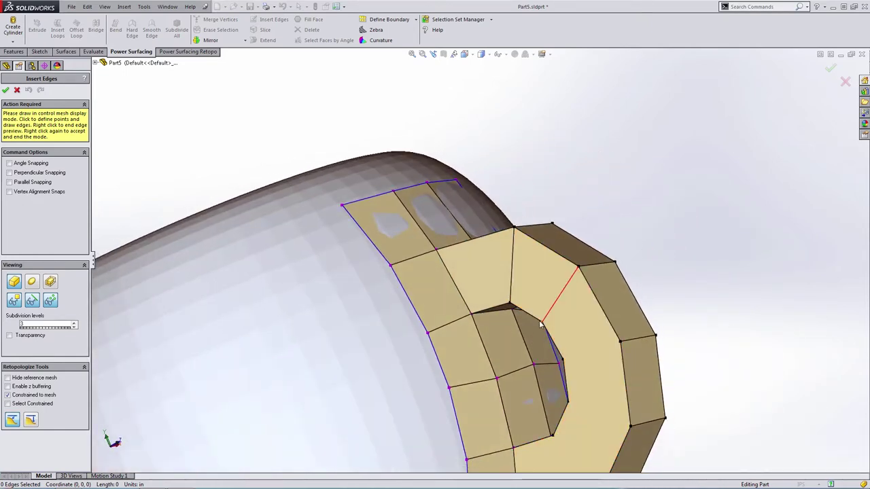
middle_click_drag(540, 326, 573, 274)
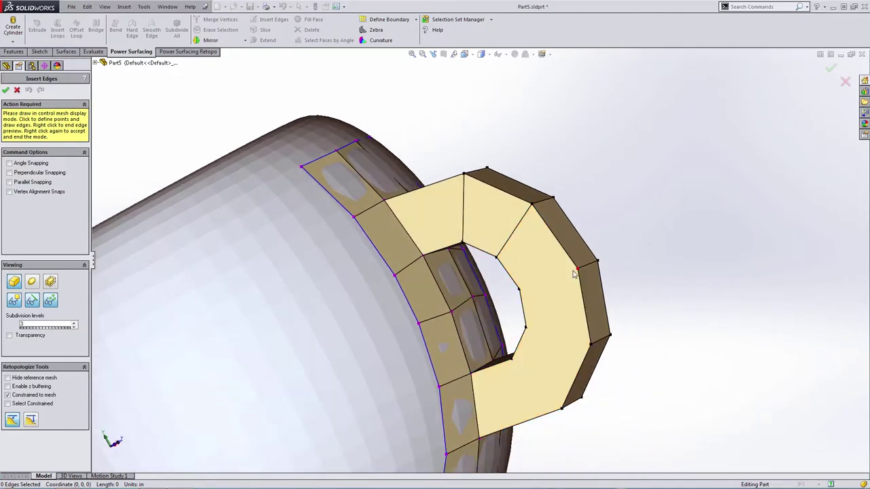
left_click(527, 328)
left_click(589, 345)
right_click(590, 346)
middle_click_drag(553, 385, 423, 300)
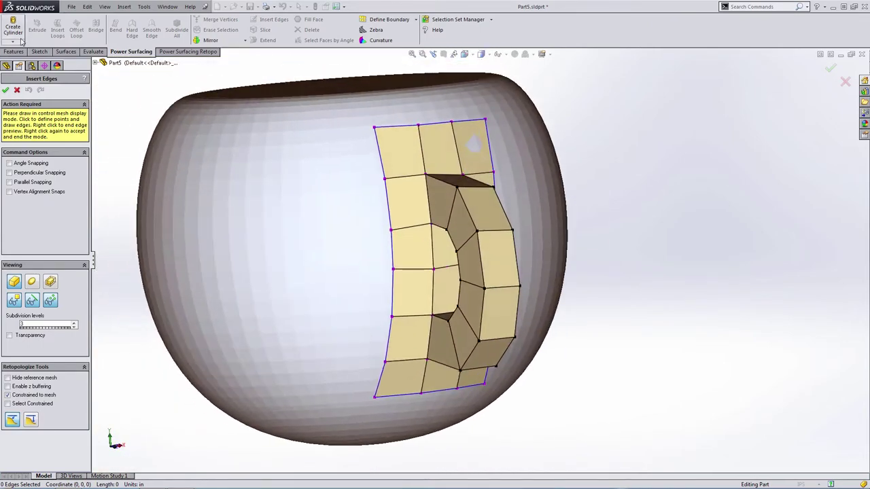
left_click(6, 91)
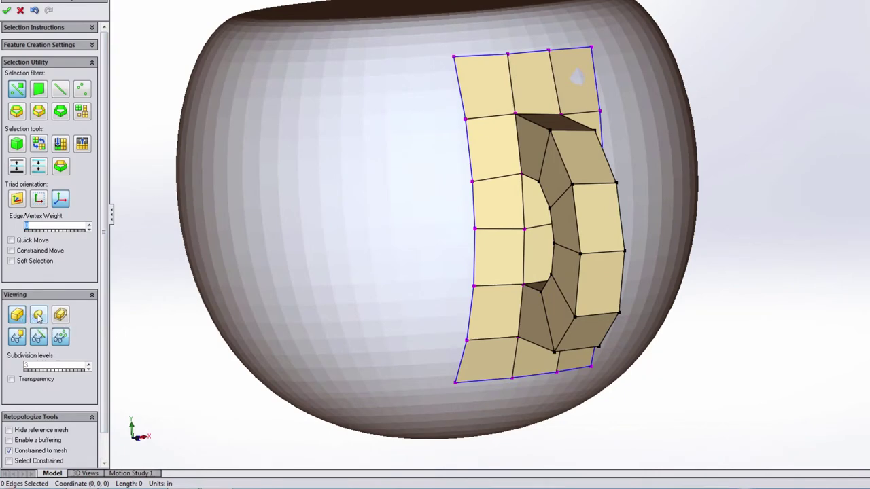
Display the smooth subdivided shape and widen the middle of the handle by scaling its four side faces outward across its width
left_click(38, 316)
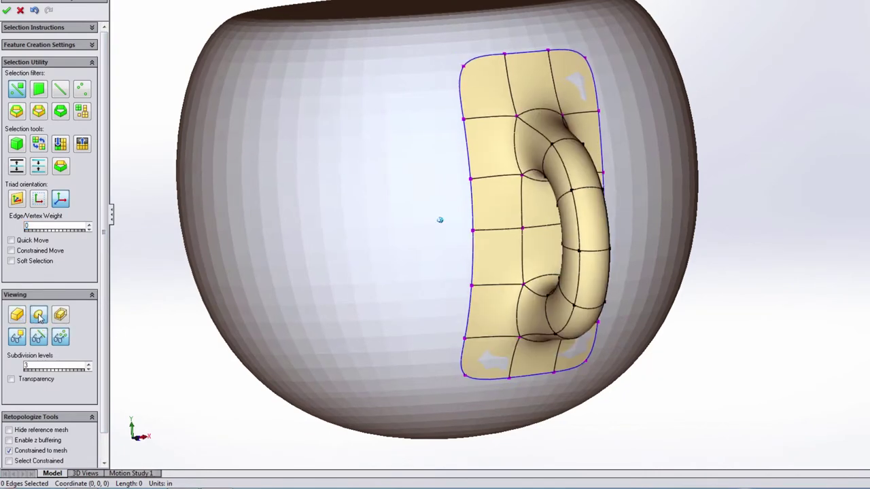
mouse_move(224, 304)
middle_mouse_down()
mouse_move(280, 299)
mouse_move(513, 201)
mouse_move(535, 217)
mouse_move(468, 136)
mouse_move(700, 256)
mouse_move(663, 171)
mouse_move(705, 196)
mouse_move(519, 207)
middle_mouse_up()
scroll(679, 192, "down", 5)
left_click(520, 209)
left_click(533, 290, "ctrl")
scroll(668, 283, "up", 2)
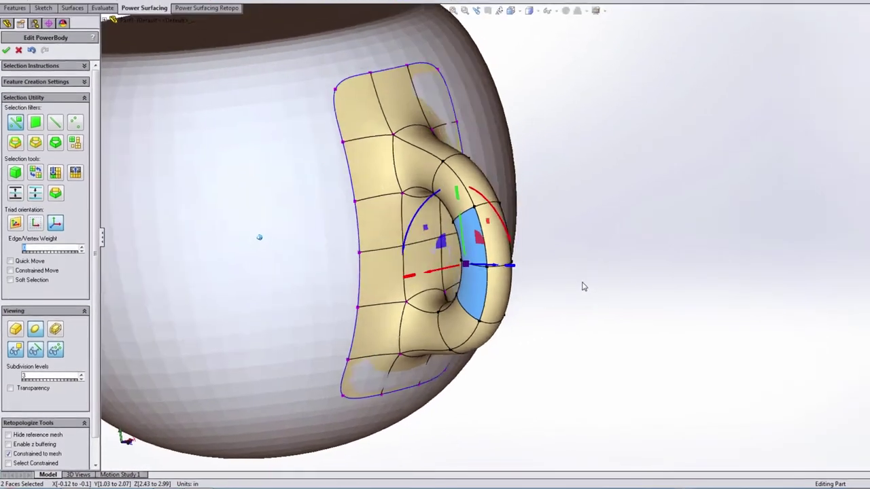
middle_click_drag(622, 272, 397, 218)
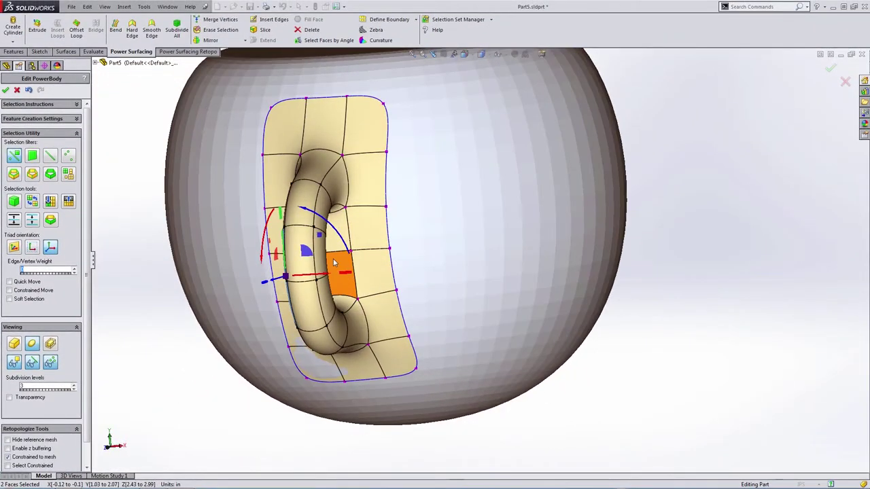
scroll(333, 261, "down", 3)
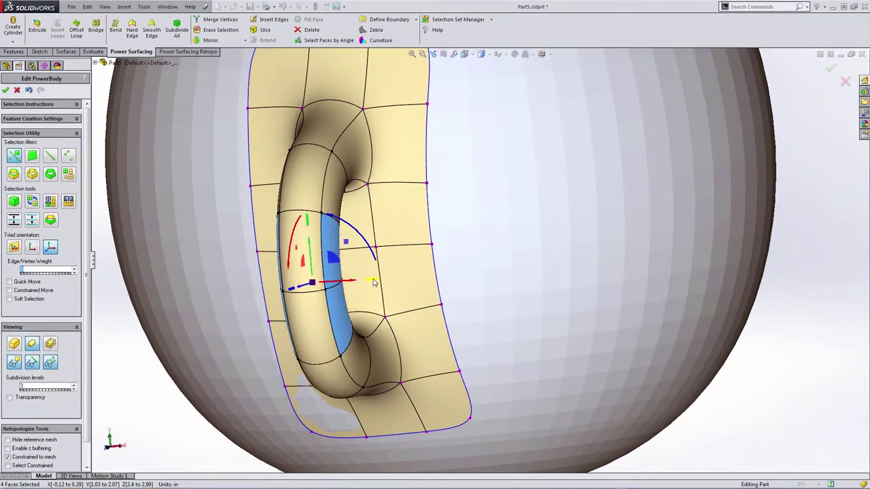
left_click_drag(379, 282, 416, 274)
middle_click_drag(530, 292, 684, 313)
scroll(680, 315, "up", 4)
middle_click_drag(611, 306, 713, 299)
left_click(714, 299)
Subdivide all faces of the strip and handle once with Subdivide All
scroll(652, 242, "down", 4)
middle_click_drag(651, 242, 381, 136)
left_click(178, 31)
mouse_move(604, 210)
middle_mouse_down()
mouse_move(510, 234)
mouse_move(503, 272)
mouse_move(490, 284)
mouse_move(608, 235)
mouse_move(579, 197)
mouse_move(549, 219)
middle_mouse_up()
scroll(575, 214, "up", 3)
Move the faces at the middle of the handle's inner side toward the body to form a finger-grip bump
scroll(503, 239, "down", 2)
scroll(500, 286, "down", 2)
left_click(550, 207)
scroll(528, 200, "down", 3)
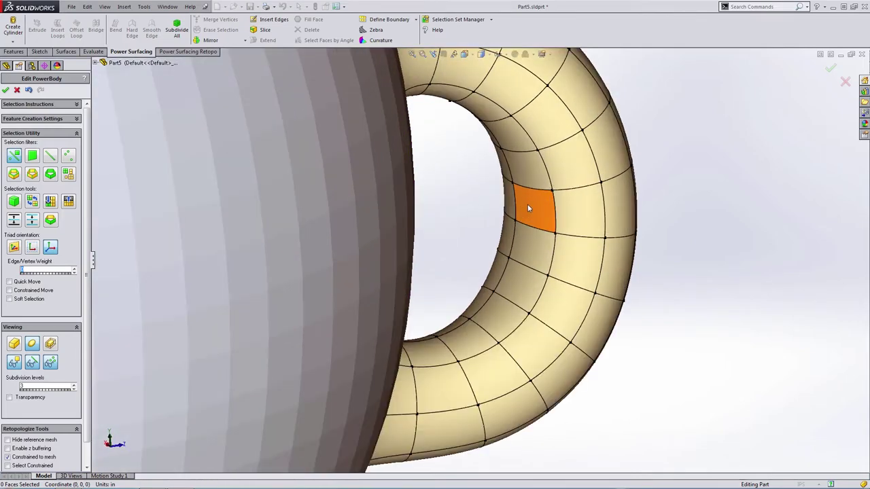
left_click(508, 205, "ctrl")
left_click_drag(502, 207, 479, 210)
Shift the inner face pair below the bump away from the body and the next lower pair toward it
left_click(518, 275)
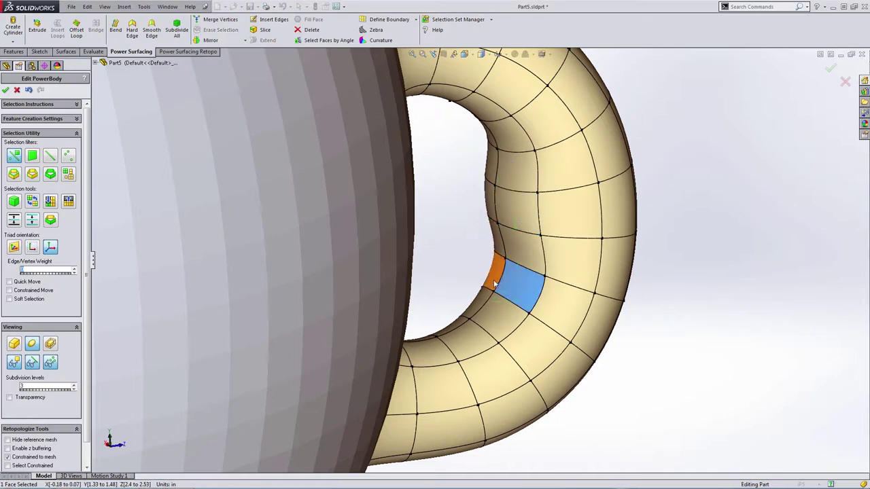
left_click_drag(499, 285, 509, 283)
left_click(498, 329)
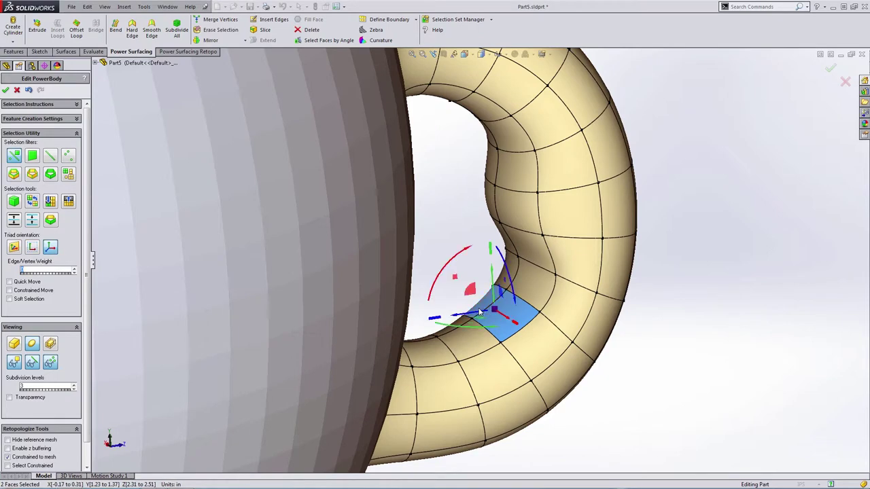
left_click_drag(473, 292, 455, 294)
scroll(572, 311, "up", 5)
left_click(618, 334)
Accept the PowerBody edit to generate the handle and its base patch as a body
middle_click_drag(618, 334, 614, 329)
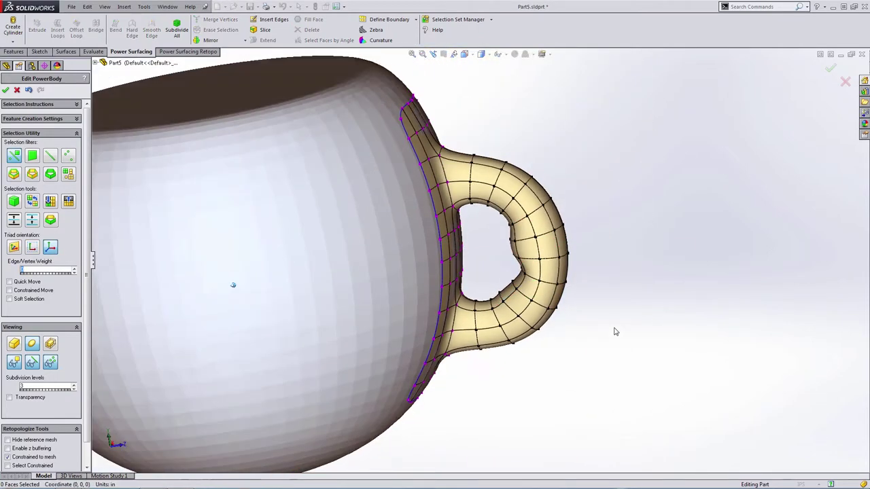
scroll(615, 332, "up", 3)
middle_click_drag(530, 261, 542, 246)
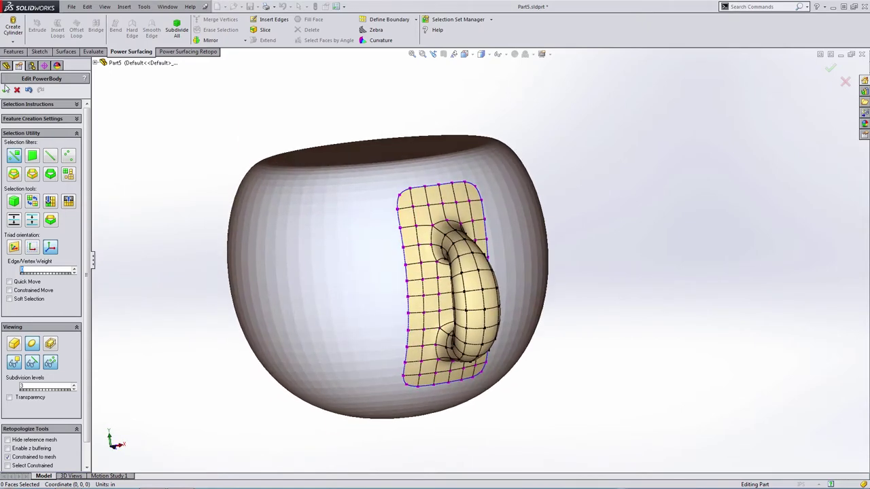
left_click(6, 89)
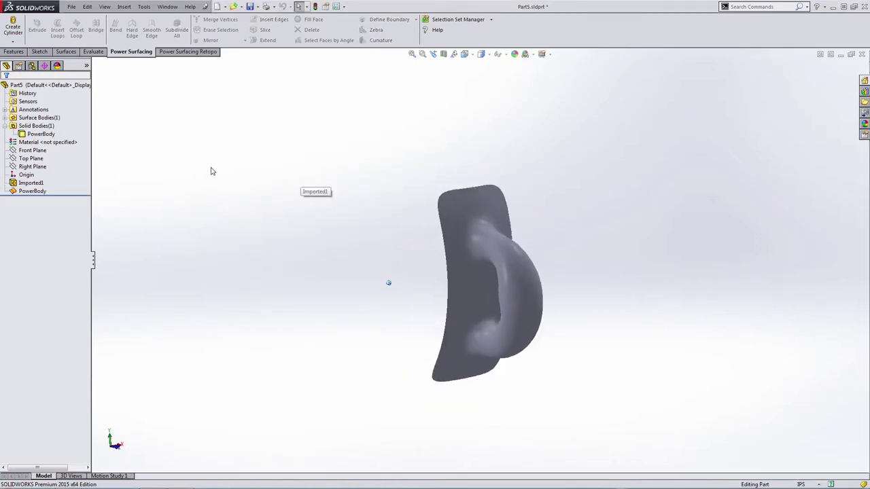
Show the hidden solid body together with the handle and display the model shaded with edges
left_click(41, 134)
left_click(31, 134)
left_click(32, 119)
left_click(156, 111)
scroll(469, 255, "up", 2)
middle_click_drag(479, 259, 575, 294)
left_click(484, 66)
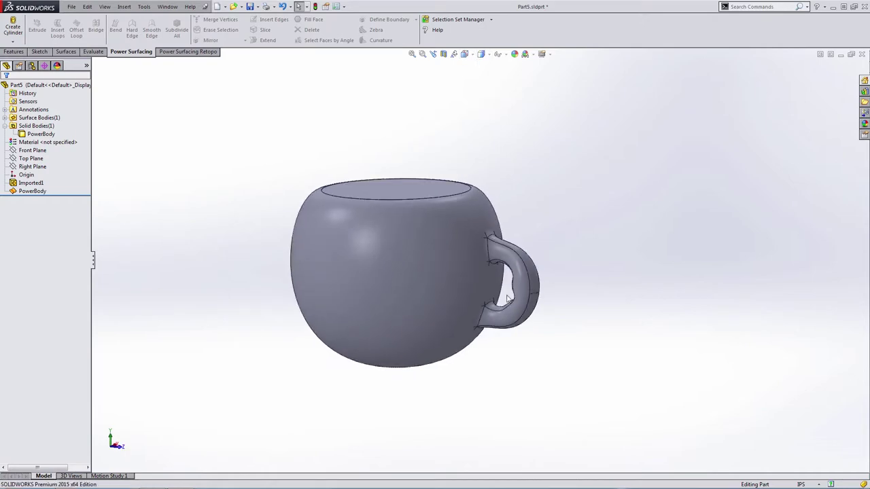
Examine where the handle meets the rounded body, and hide the rounded solid body
scroll(520, 292, "down", 3)
mouse_move(545, 240)
middle_mouse_down()
mouse_move(369, 213)
mouse_move(408, 247)
middle_mouse_up()
scroll(434, 263, "up", 3)
mouse_move(469, 258)
middle_mouse_down()
mouse_move(435, 264)
mouse_move(501, 259)
mouse_move(479, 248)
mouse_move(505, 170)
mouse_move(408, 162)
middle_mouse_up()
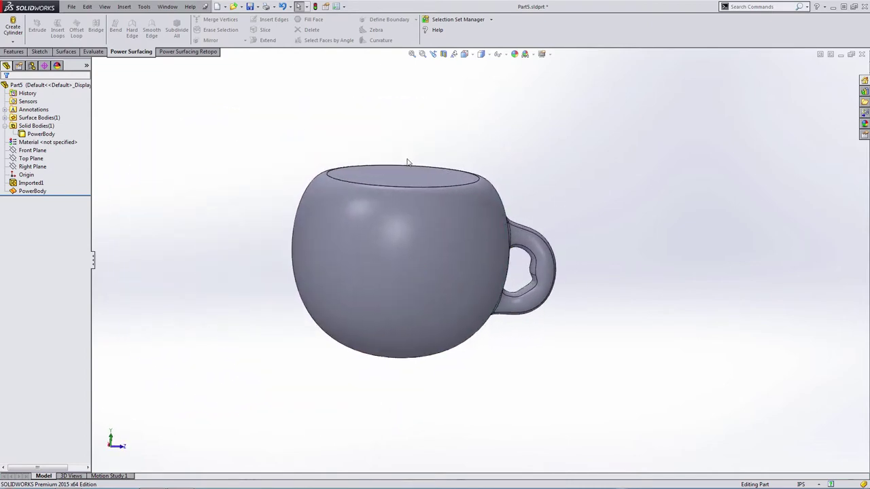
left_click(455, 238)
left_click(499, 209)
Examine the isolated handle and its base patch from several sides
middle_click_drag(578, 235, 490, 246)
scroll(441, 244, "down", 3)
key("Left")
key("Left")
key("Left")
key("Left")
key("Left")
key("Left")
key("z")
key("z")
key("z")
key("Left")
key("Right")
key("Right")
key("Right")
Reopen the PowerBody feature for editing and orient the model to the Left view
left_click(30, 192)
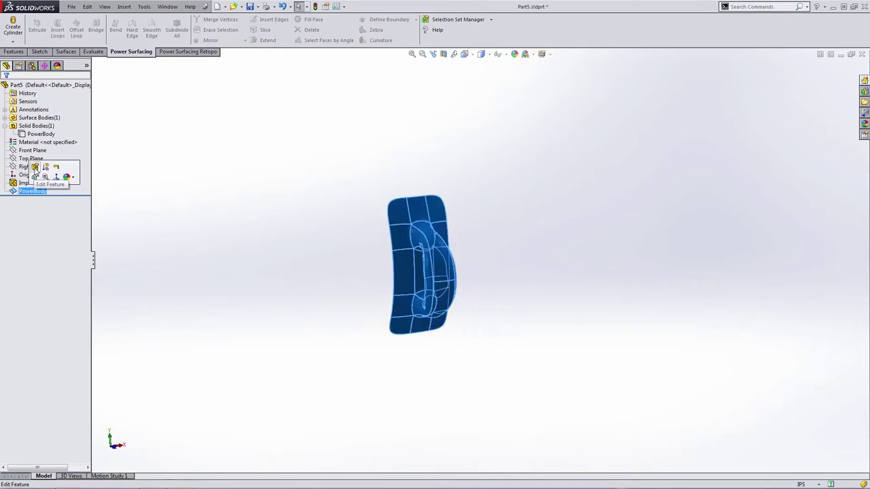
left_click(35, 168)
left_click(445, 289)
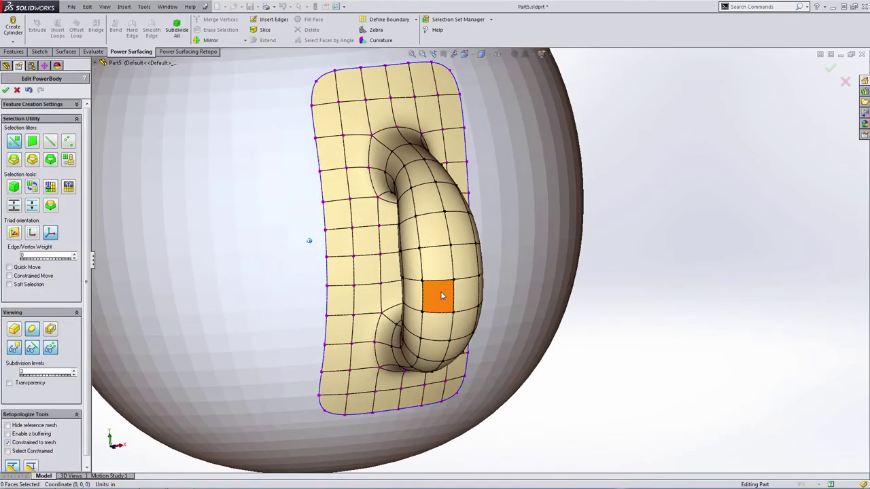
middle_click_drag(445, 294, 643, 293)
scroll(591, 283, "up", 3)
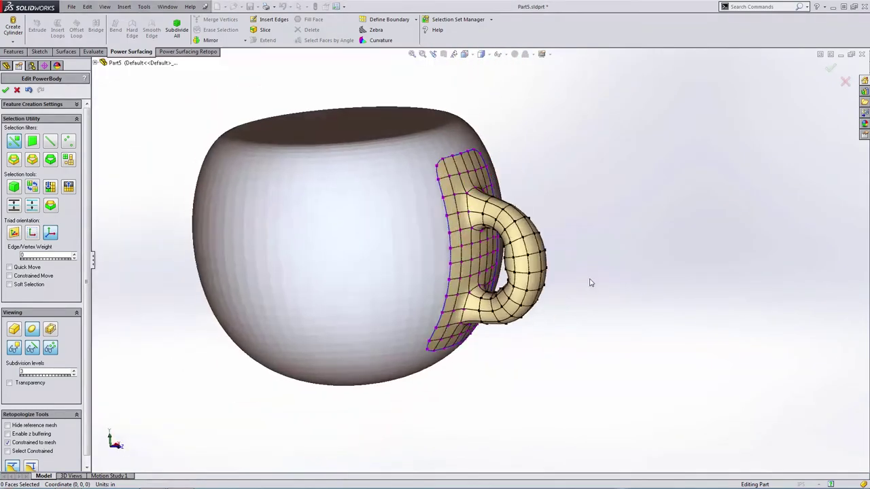
key("ctrl+1")
key("ctrl+3")
scroll(662, 293, "down", 2)
scroll(772, 318, "up", 2)
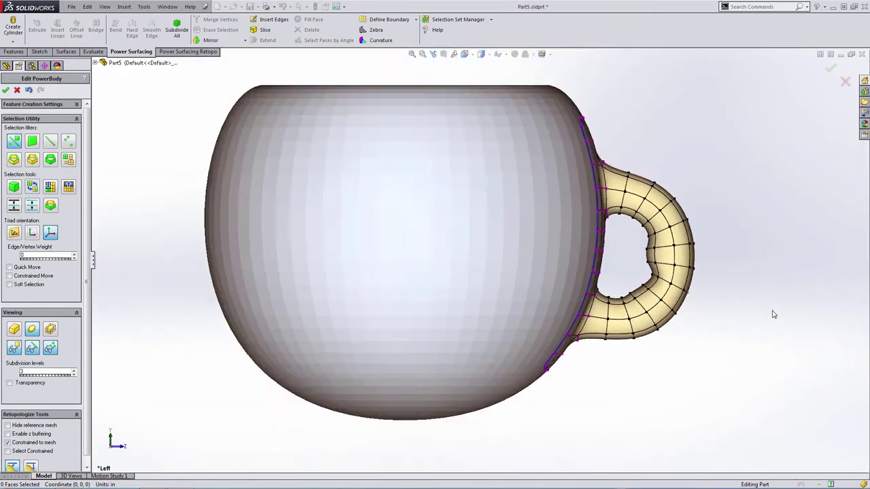
Move the lower outer handle vertices away from the body and the upper handle vertices upward, and accept the PowerBody edit
left_click_drag(754, 335, 606, 238)
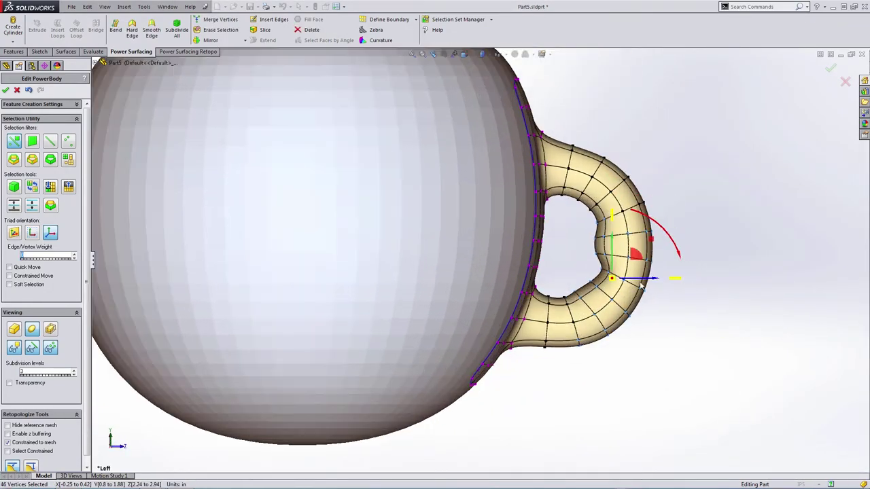
left_click_drag(641, 285, 671, 285)
left_click_drag(617, 240, 567, 136)
left_click_drag(590, 166, 589, 133)
left_click(830, 69)
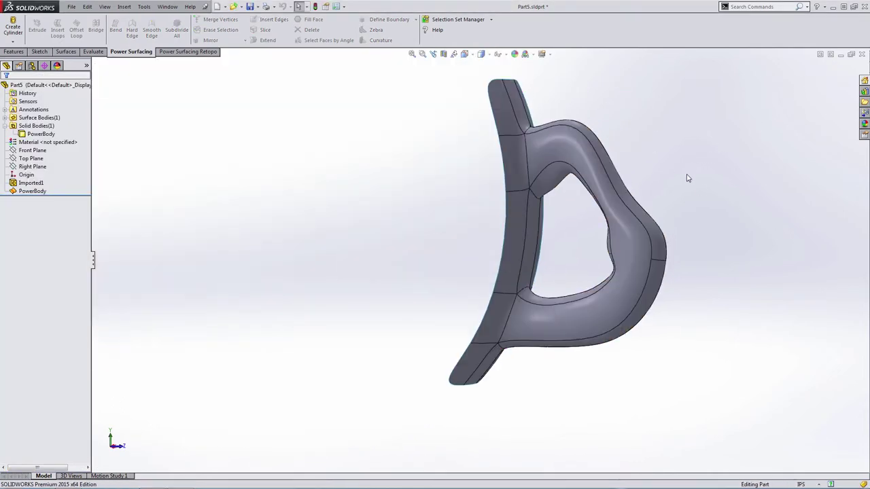
Show the hidden rounded solid body together with the reshaped handle
scroll(686, 175, "up", 4)
middle_click_drag(682, 178, 469, 236)
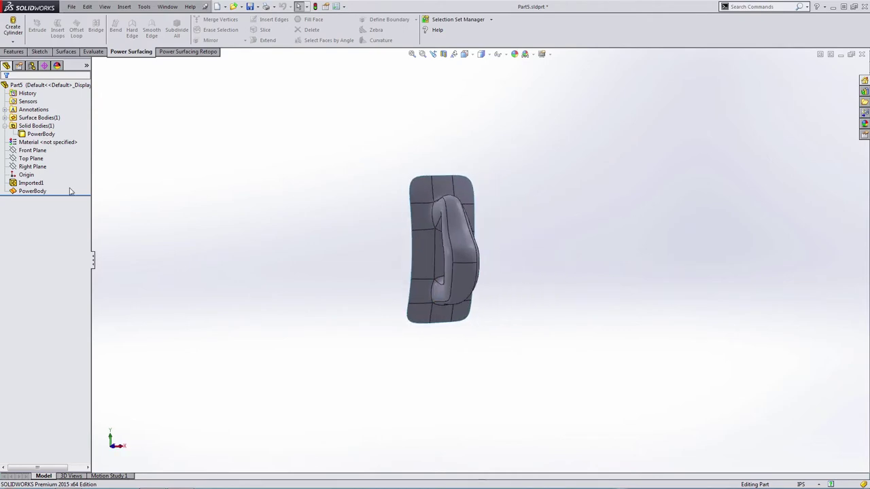
left_click(34, 134)
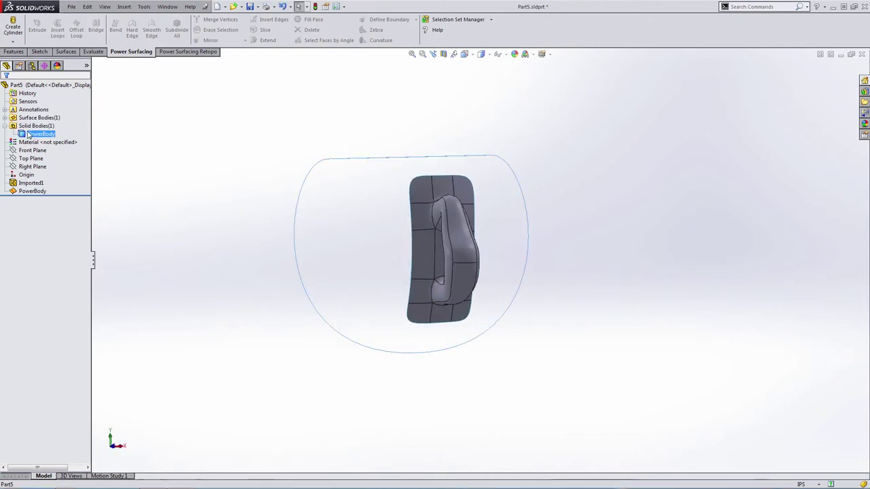
left_click(34, 119)
scroll(589, 299, "up", 2)
middle_click_drag(589, 300, 541, 290)
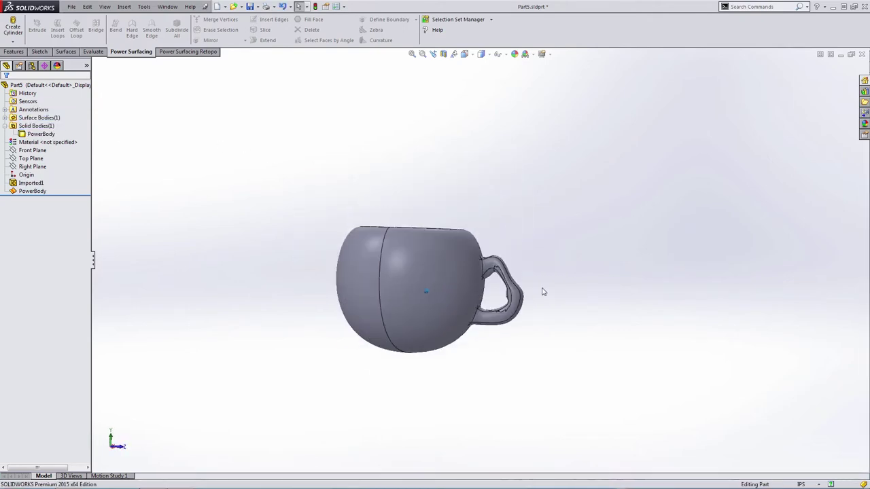
scroll(533, 292, "down", 3)
middle_click_drag(643, 282, 518, 308)
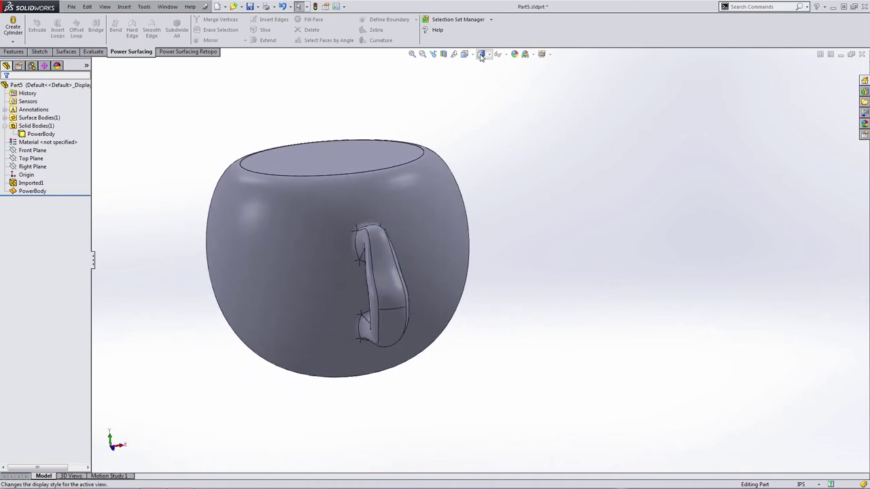
Set the display style to shaded without edges and examine the reshaped handle on the rounded body
left_click(481, 55)
left_click(482, 73)
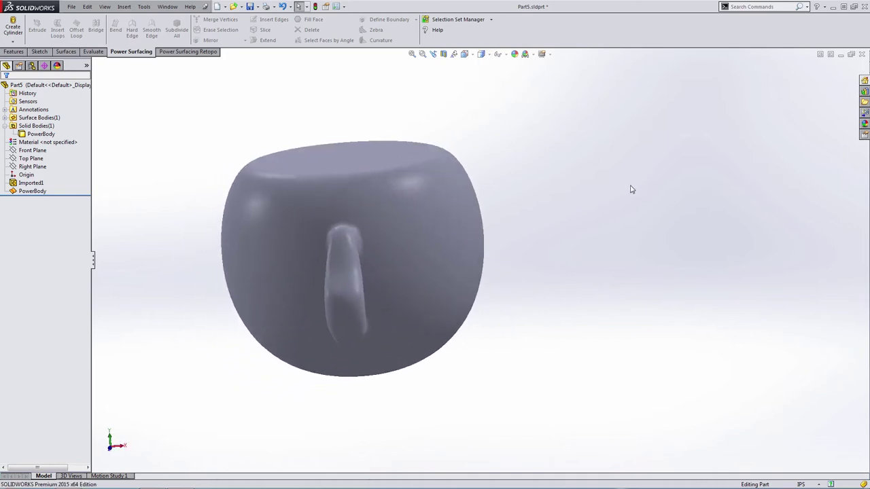
scroll(630, 191, "up", 4)
middle_click_drag(534, 269, 638, 280)
scroll(484, 279, "down", 4)
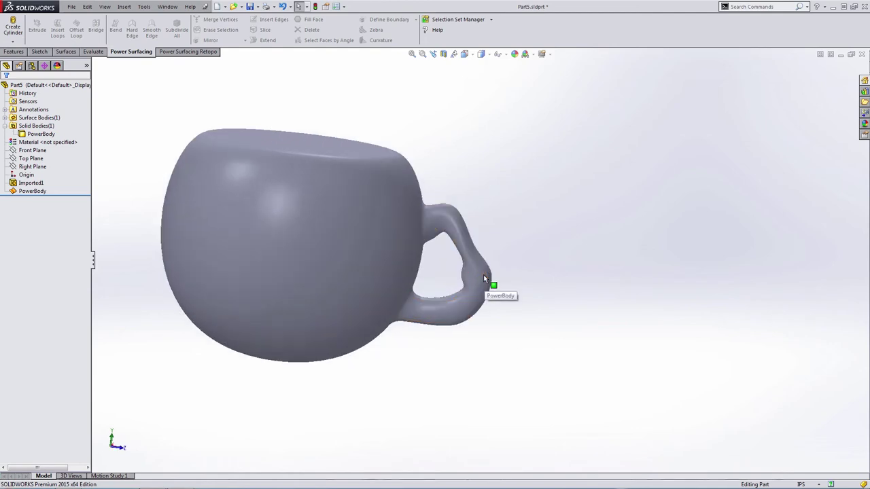